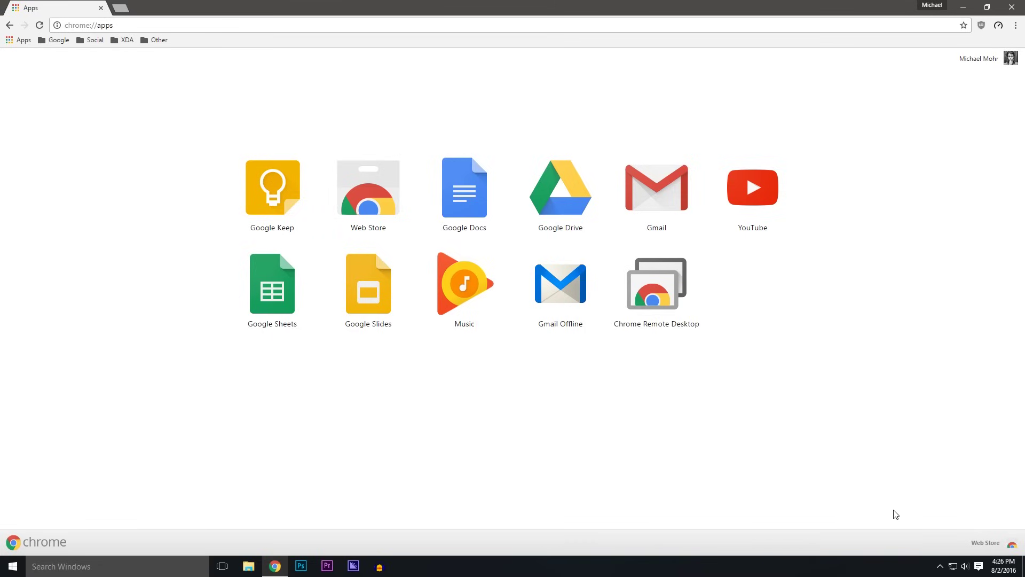
Check the default H2n microphone's level (54) under Recording devices, then cancel without changes
right_click(966, 566)
click(946, 526)
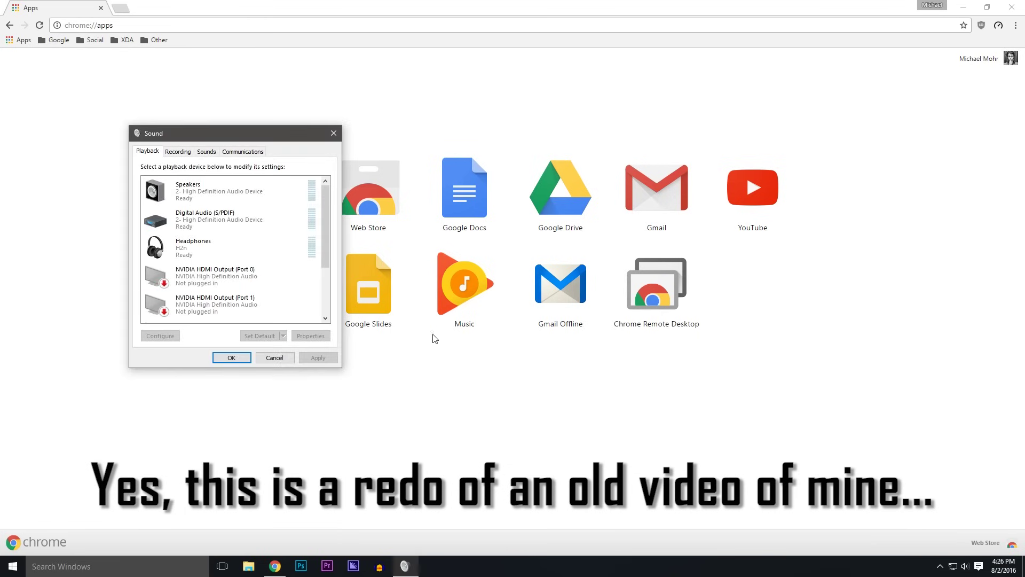
scroll(206, 299, down, 1)
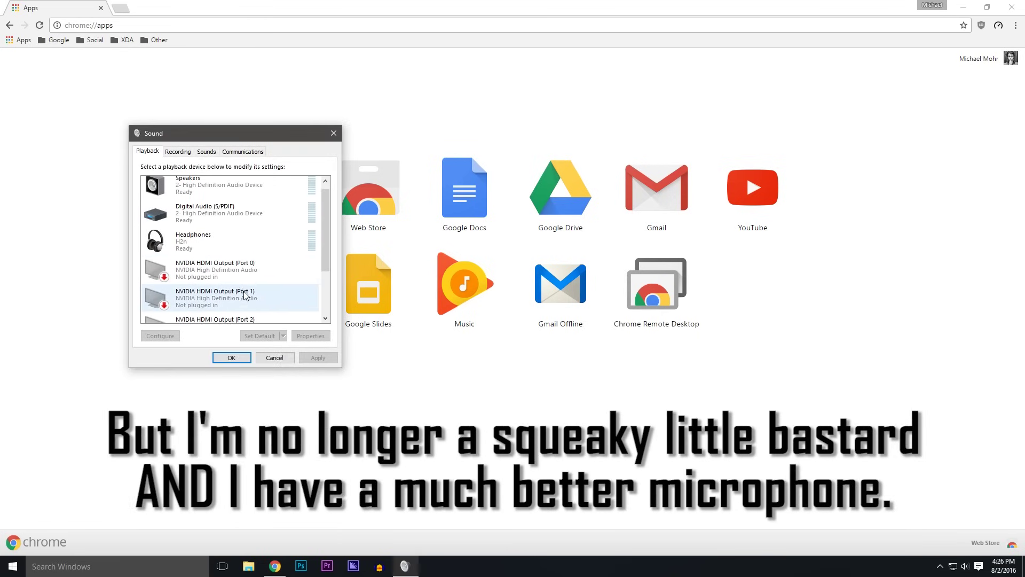
scroll(230, 267, down, 2)
scroll(253, 250, down, 1)
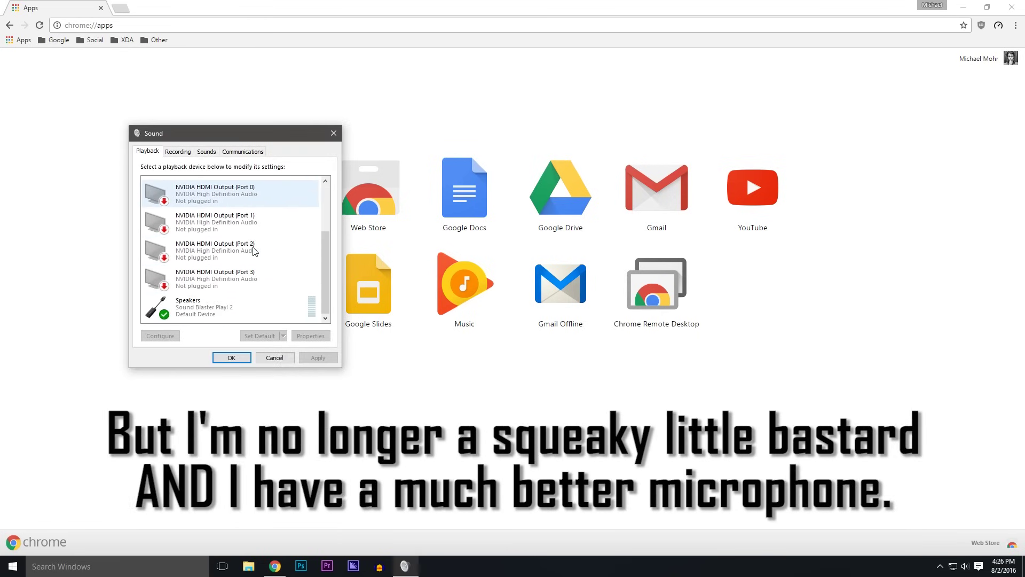
click(178, 151)
right_click(220, 280)
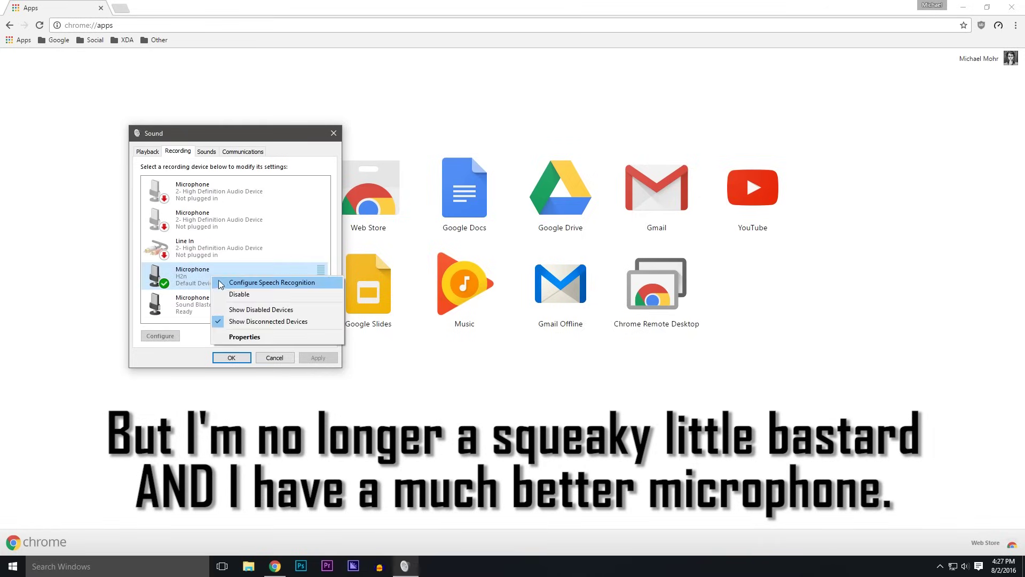
click(242, 336)
click(211, 192)
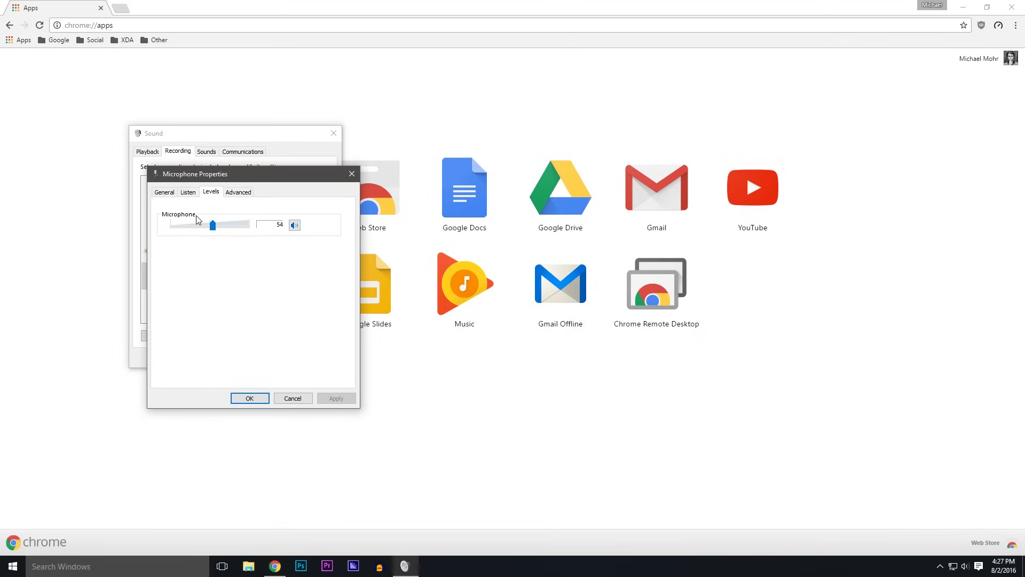
click(292, 399)
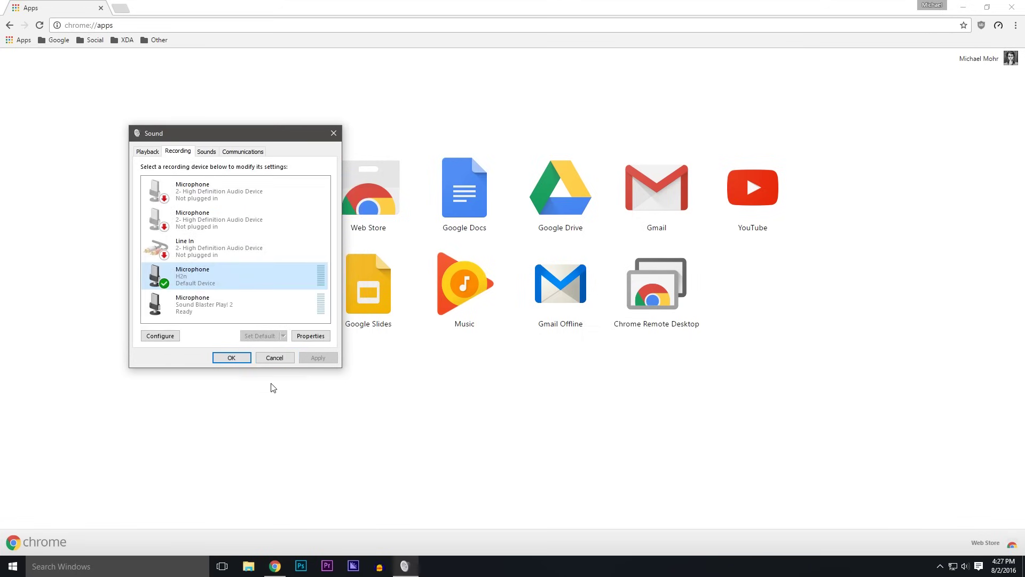
Search the web for 'equalizer apo' in Chrome and open its SourceForge project page
click(235, 359)
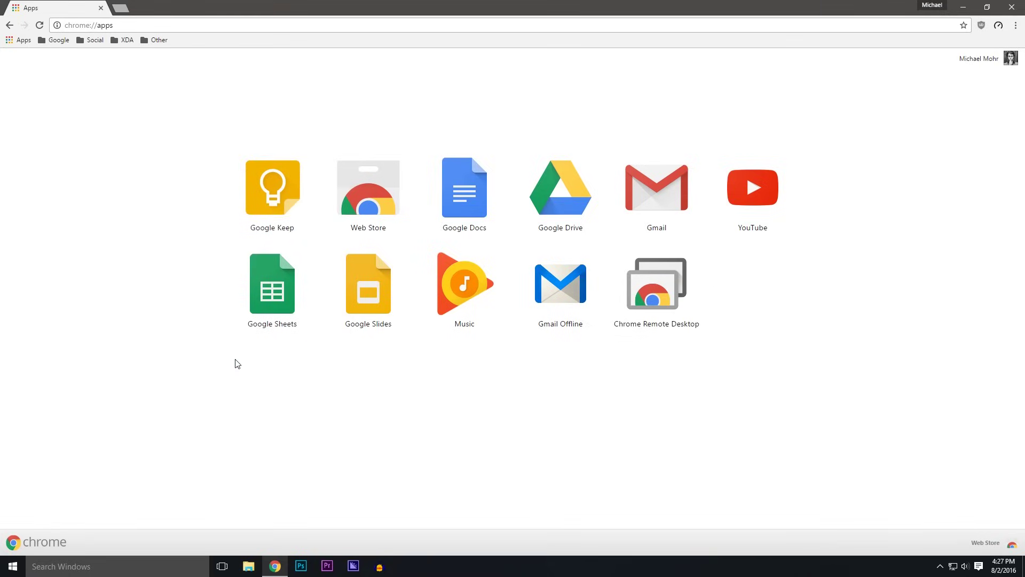
click(199, 26)
text(equalizer apo)
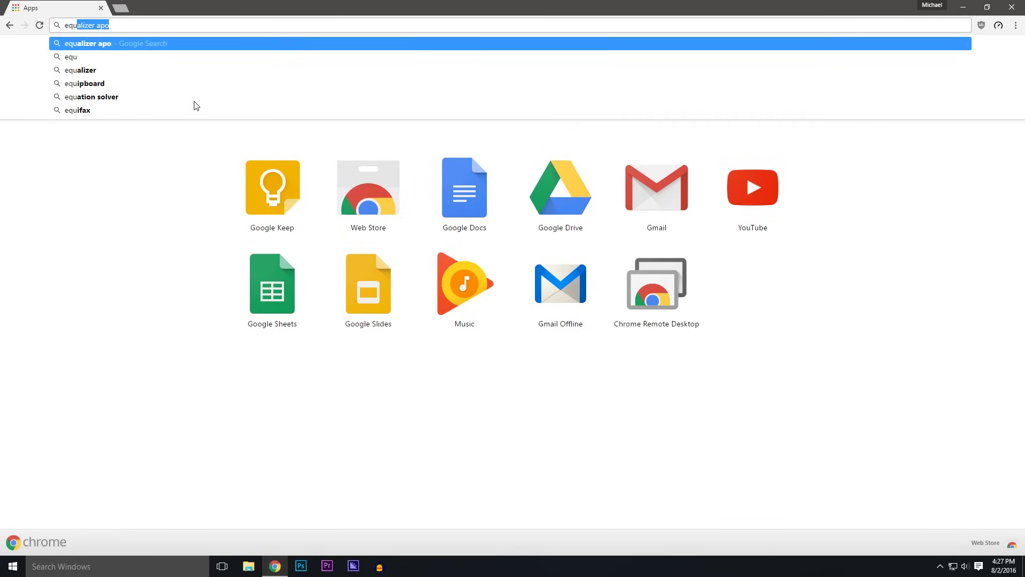
key(Return)
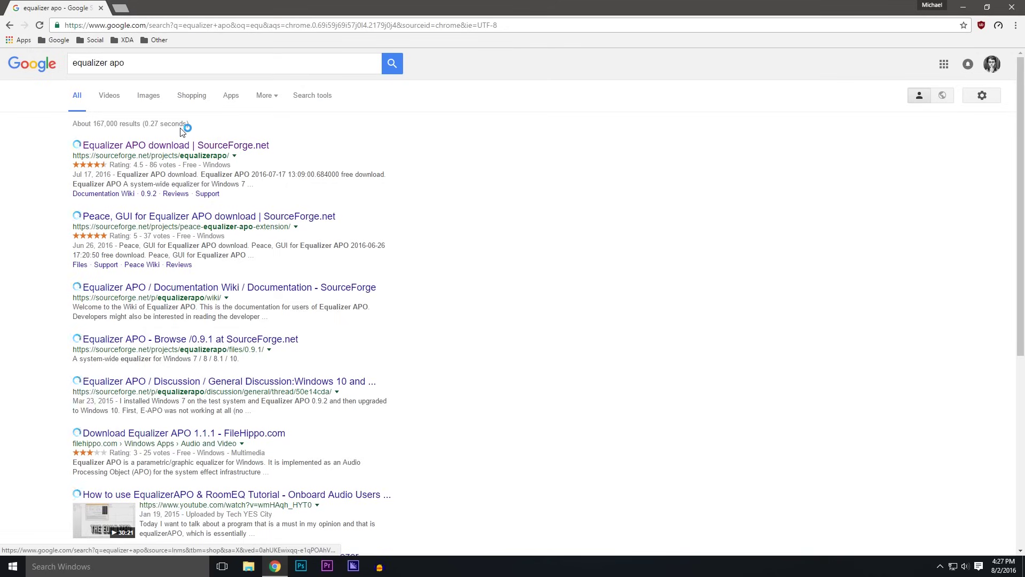
click(163, 147)
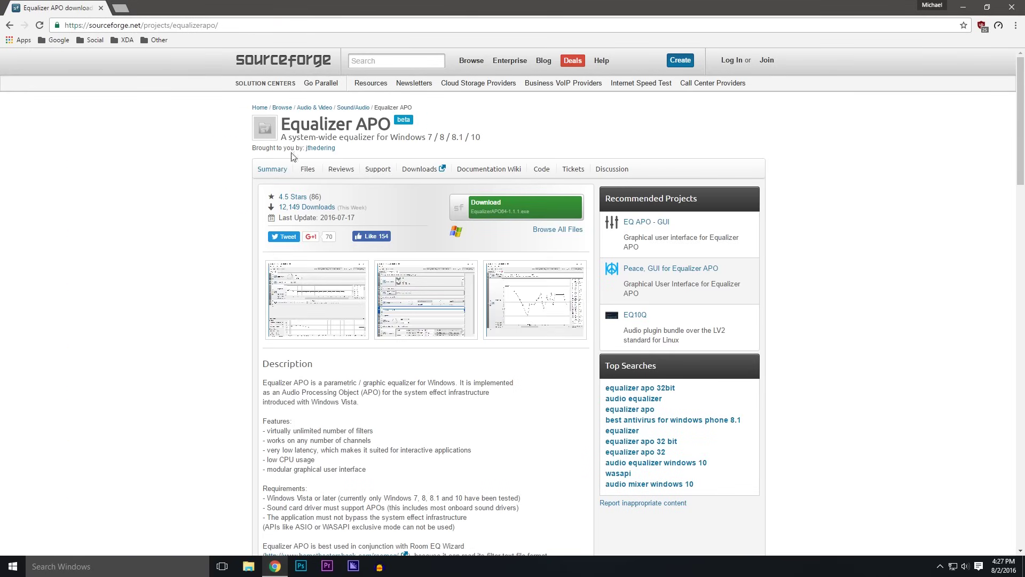
Download EqualizerAPO64-1.1.1.exe, keep it despite the warning, and show it in its folder
scroll(373, 203, down, 2)
scroll(480, 208, up, 2)
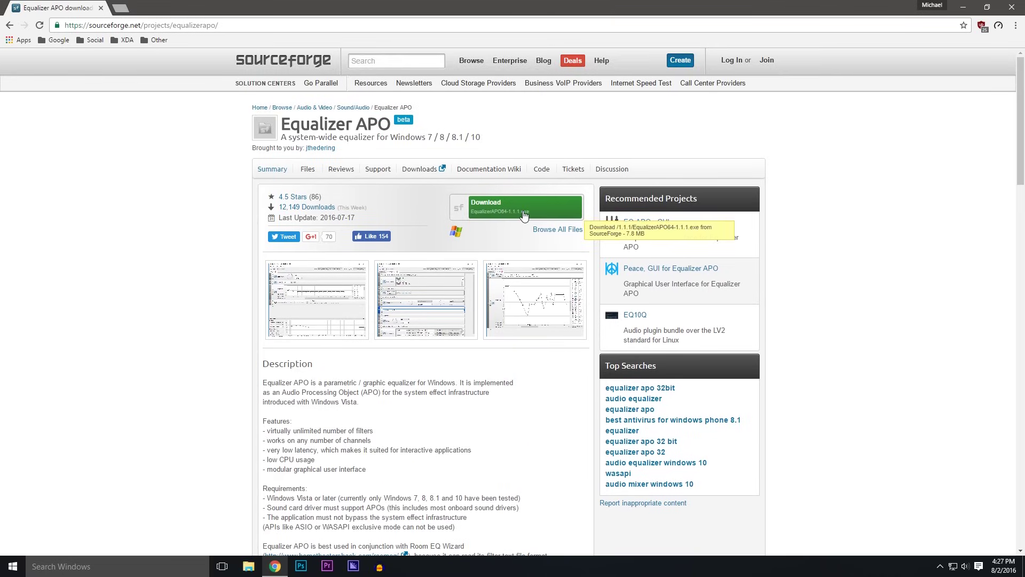
click(546, 213)
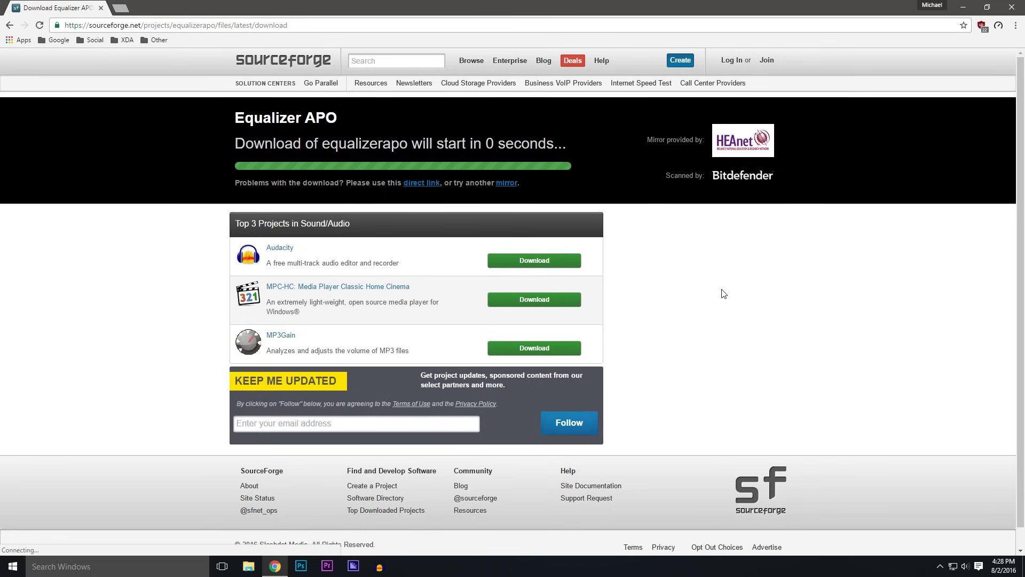
click(205, 542)
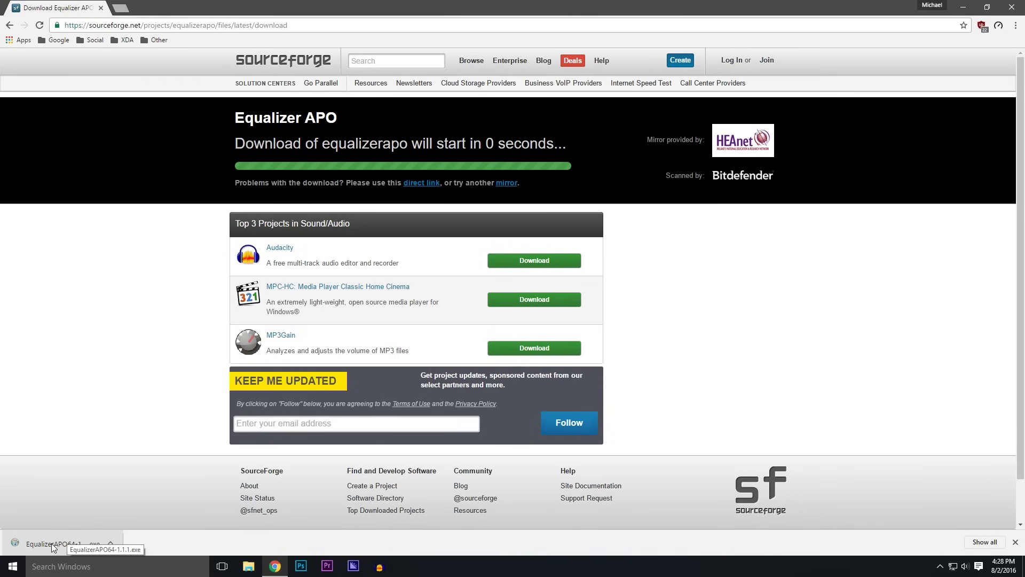
click(110, 542)
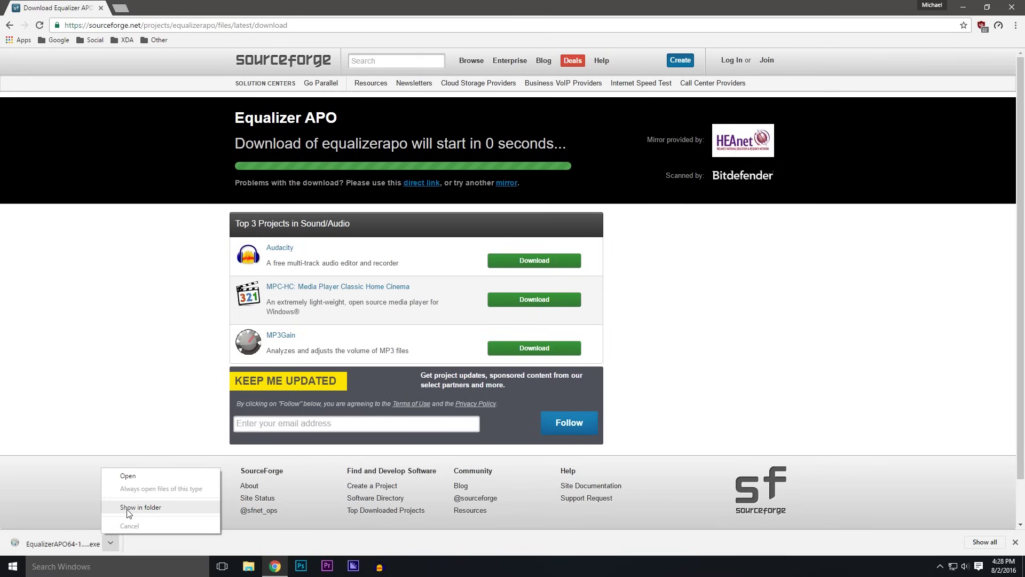
click(128, 507)
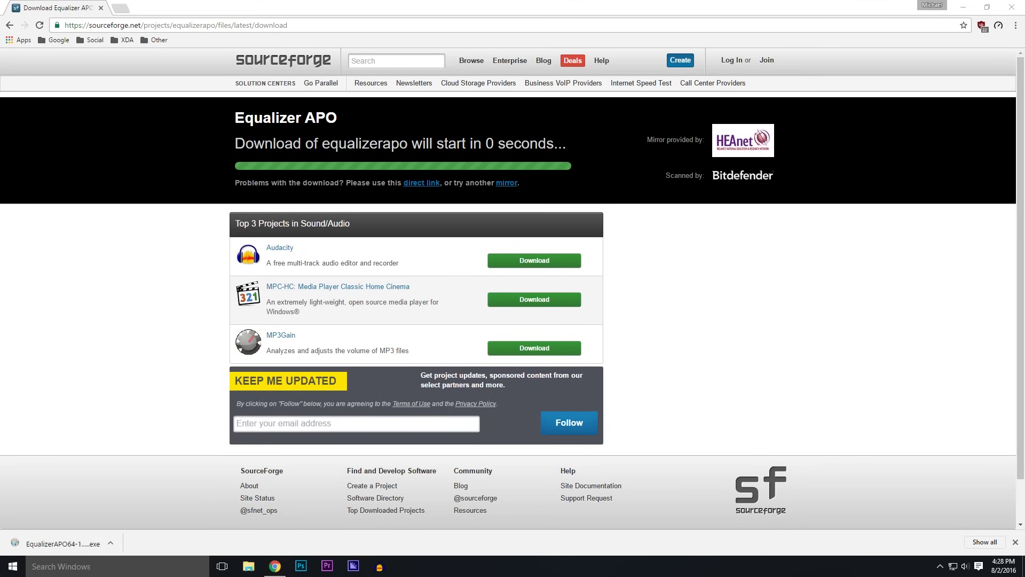
Scan EqualizerAPO64-1.1.1 in Downloads with Bitdefender and close the clean scan result
drag(507, 101, 453, 74)
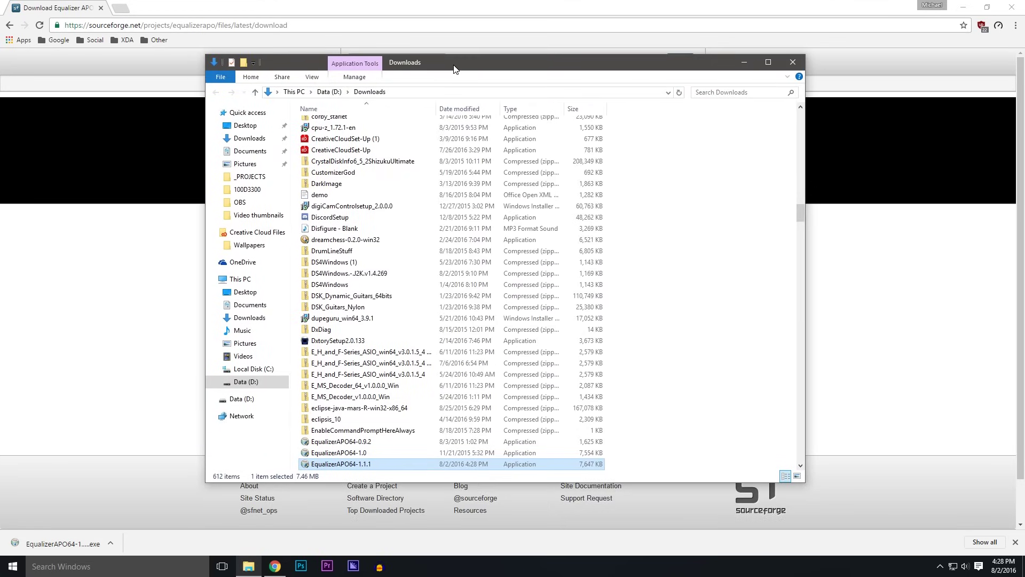
right_click(333, 464)
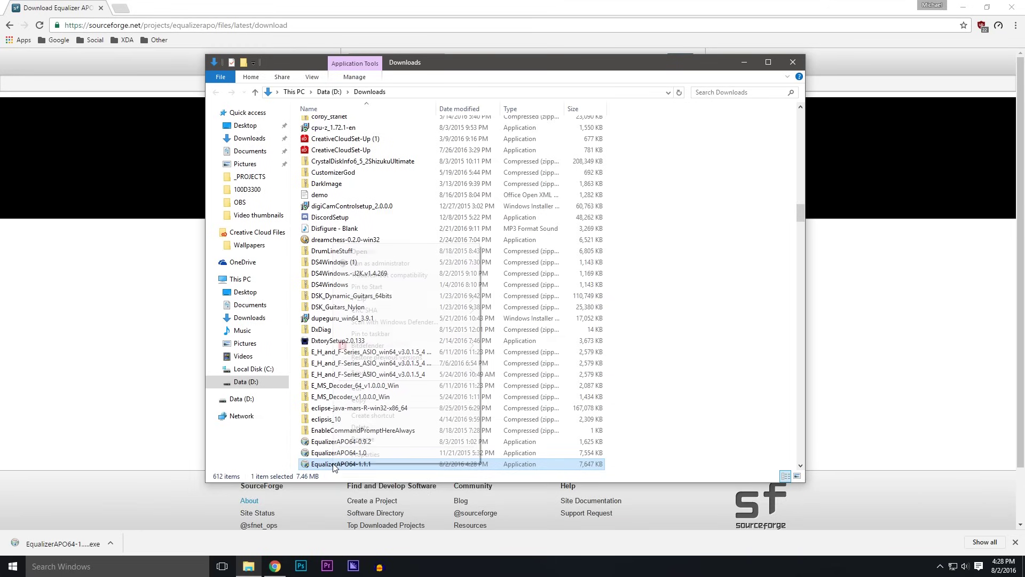
mouse_move(464, 347)
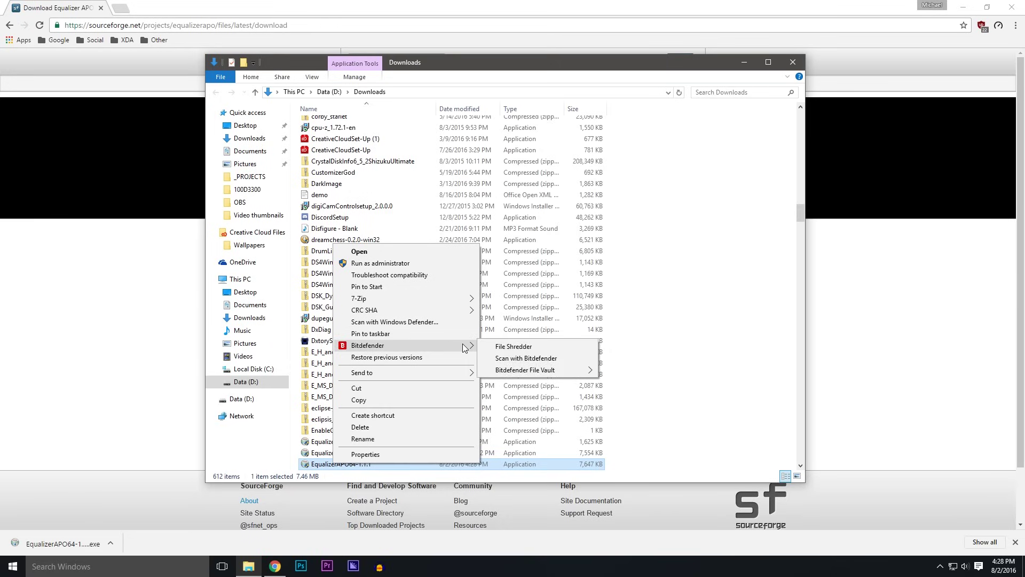
click(523, 359)
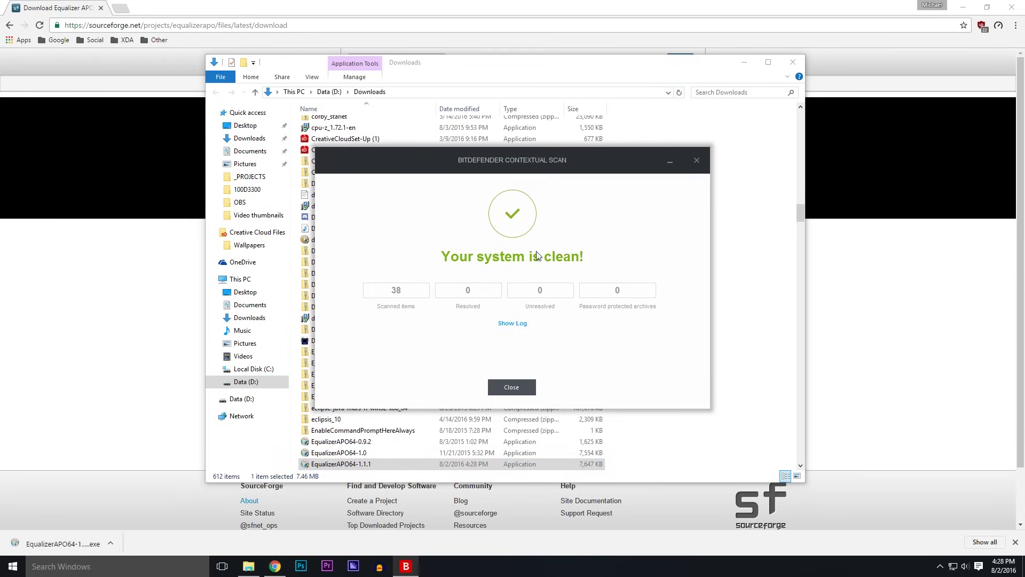
click(510, 388)
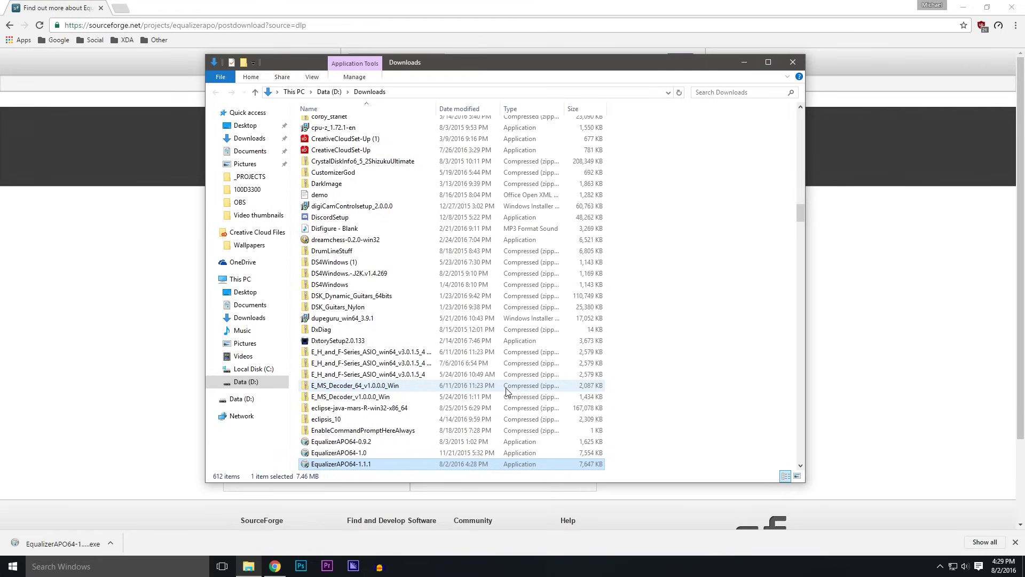
Run the Equalizer APO installer with the default install location and close the browser
mouse_move(532, 65)
mouse_down()
mouse_move(543, 75)
mouse_move(542, 65)
mouse_up()
key(alt+Tab)
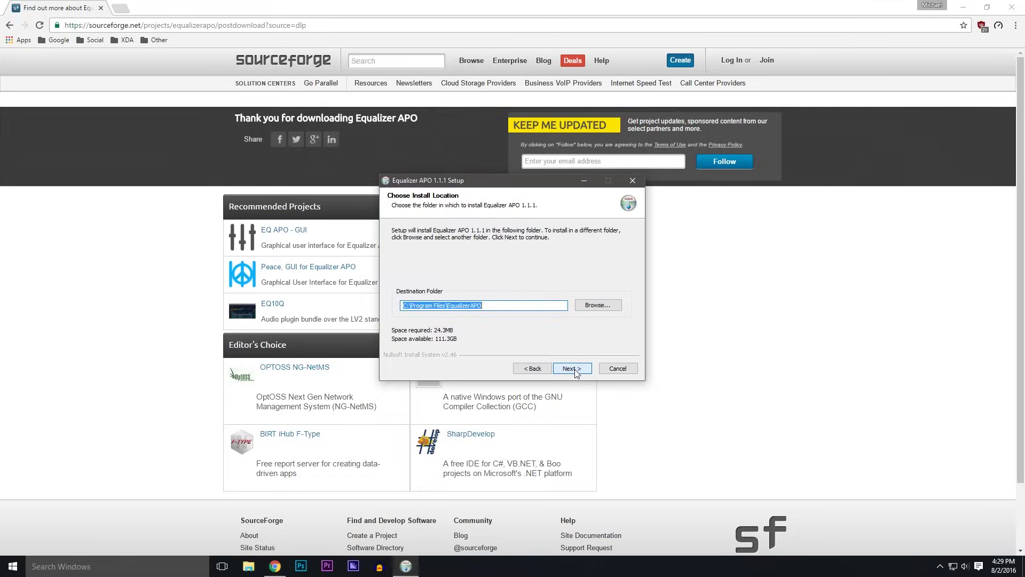
click(572, 368)
click(572, 369)
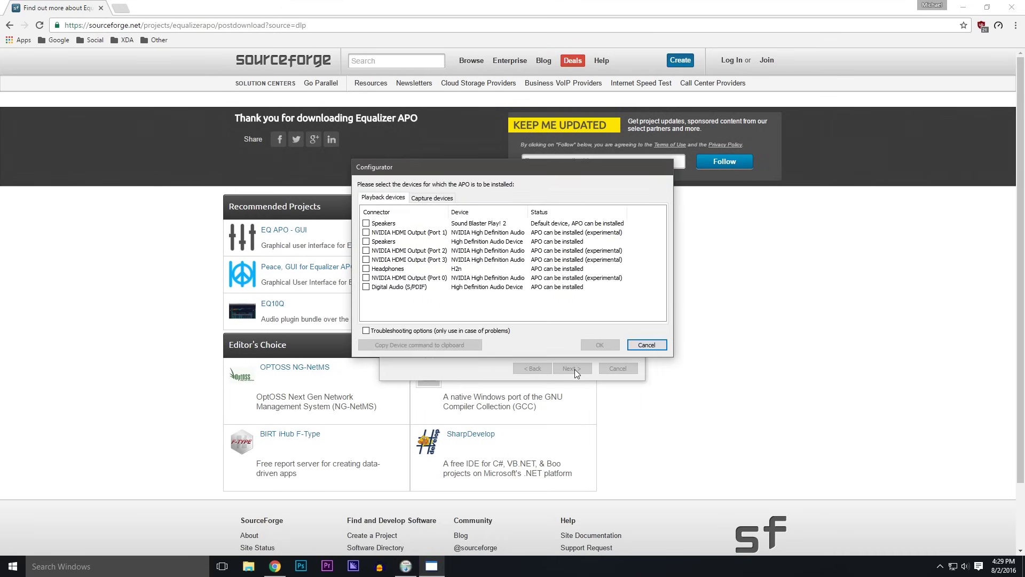
click(1011, 7)
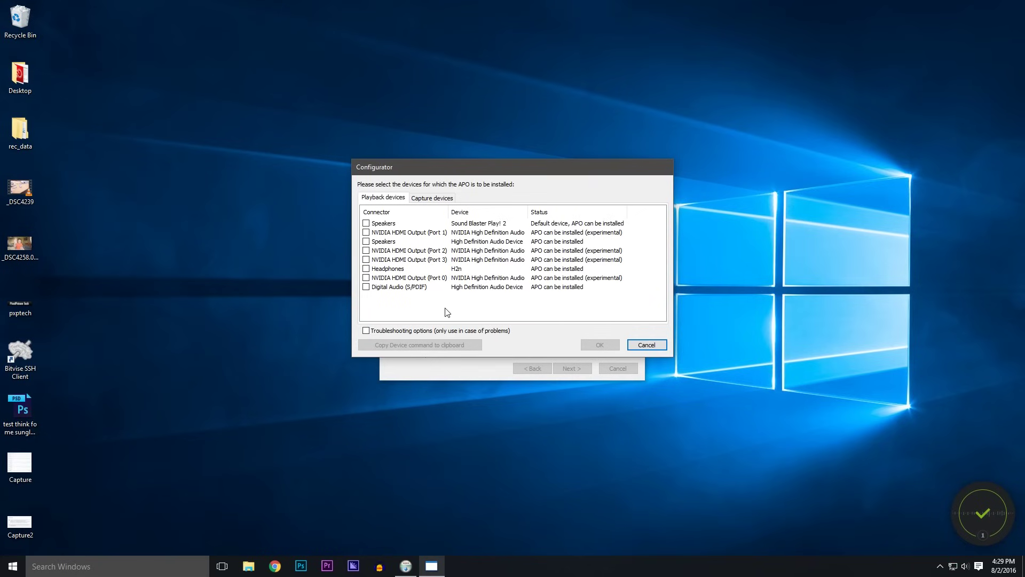
Install the APO on Sound Blaster speakers, H2n headphones, and both H2n and Sound Blaster microphones
click(366, 224)
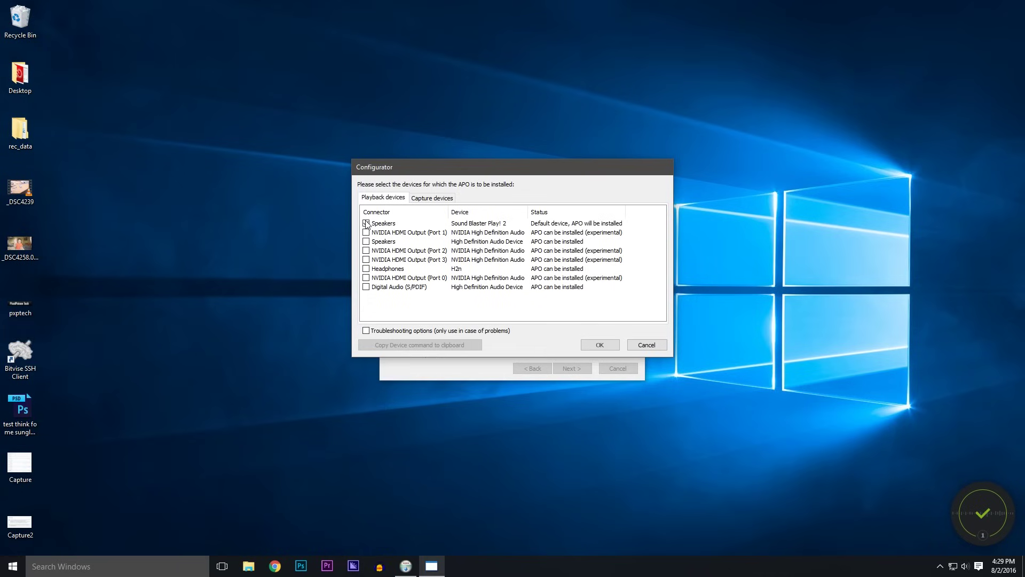
click(365, 269)
click(426, 198)
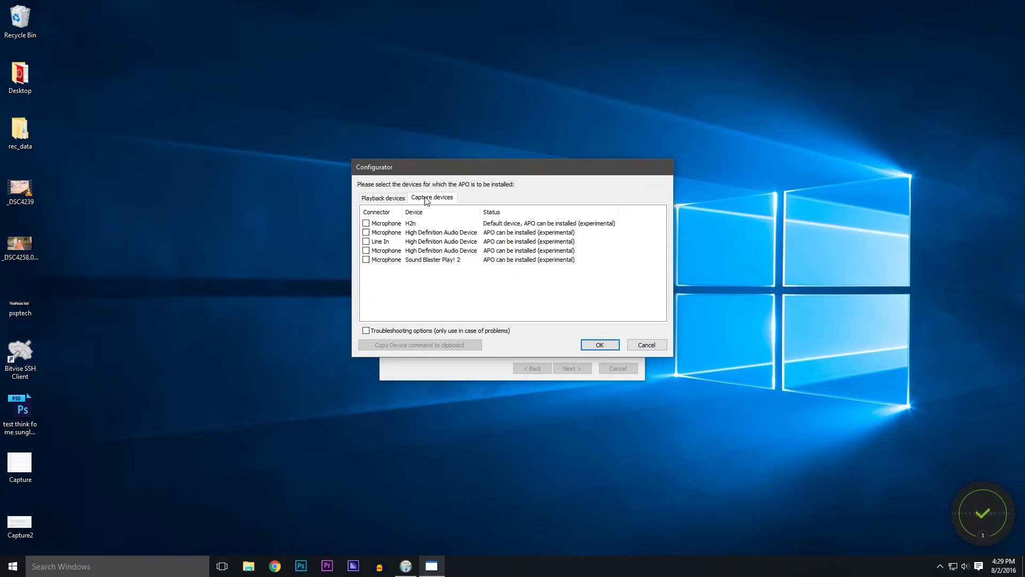
click(366, 223)
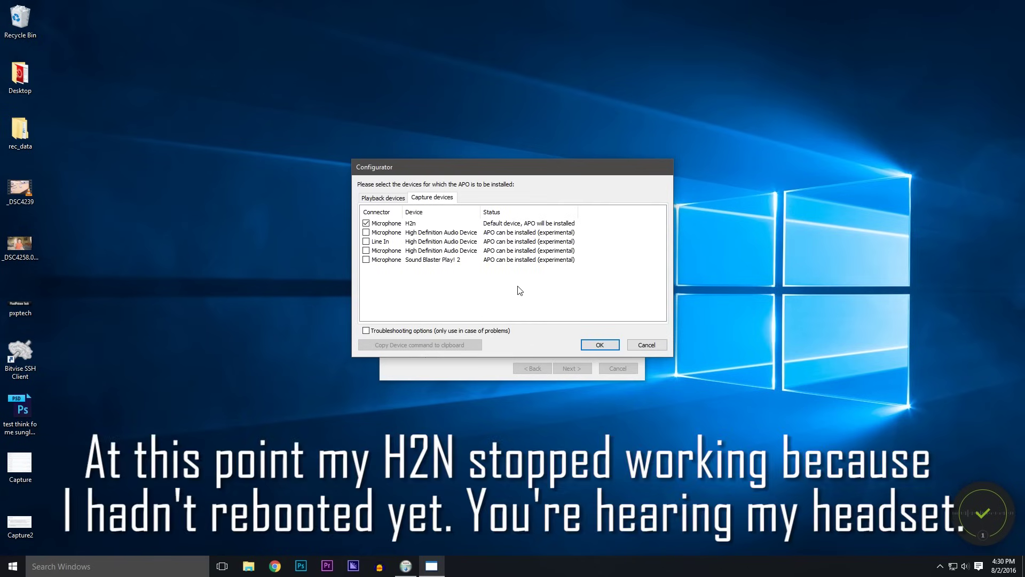
click(366, 260)
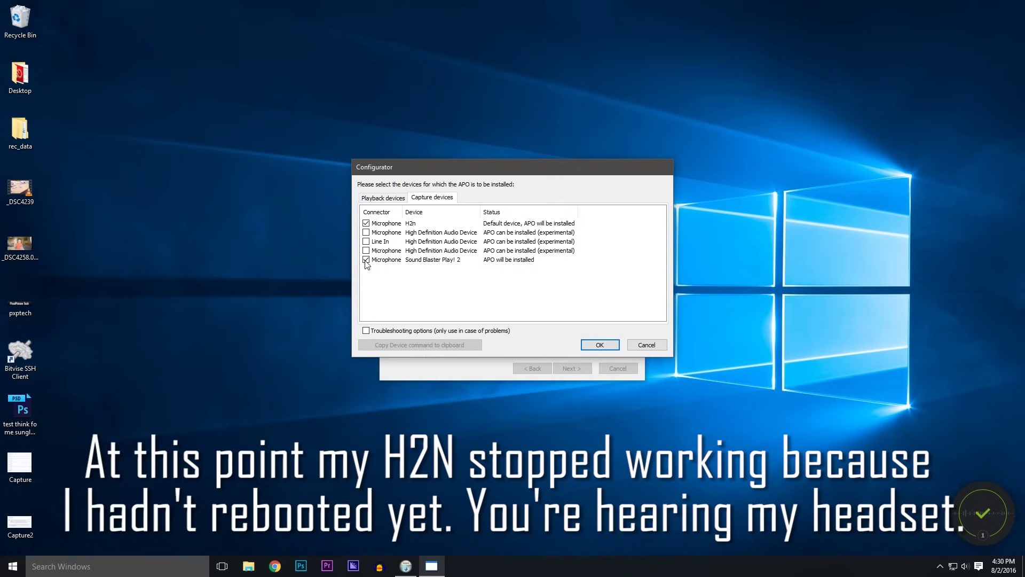
click(598, 346)
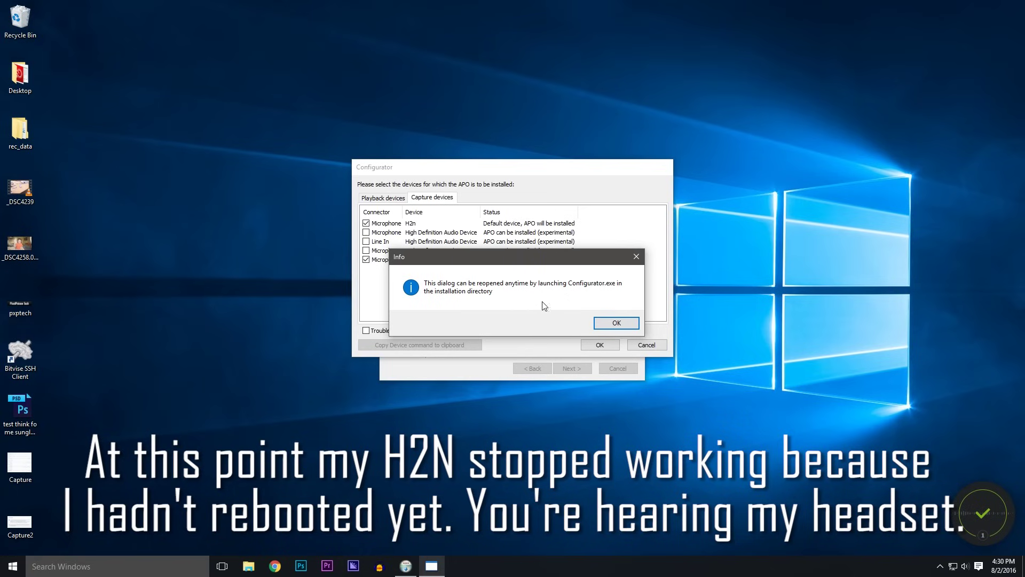
click(616, 324)
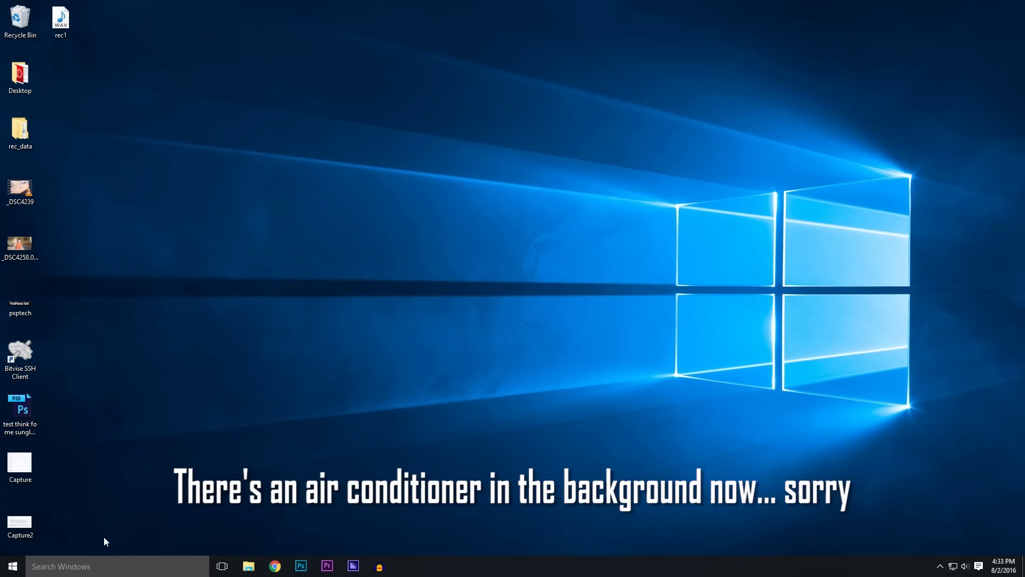
Browse to C:\Program Files\EqualizerAPO in File Explorer and launch the Editor
click(14, 569)
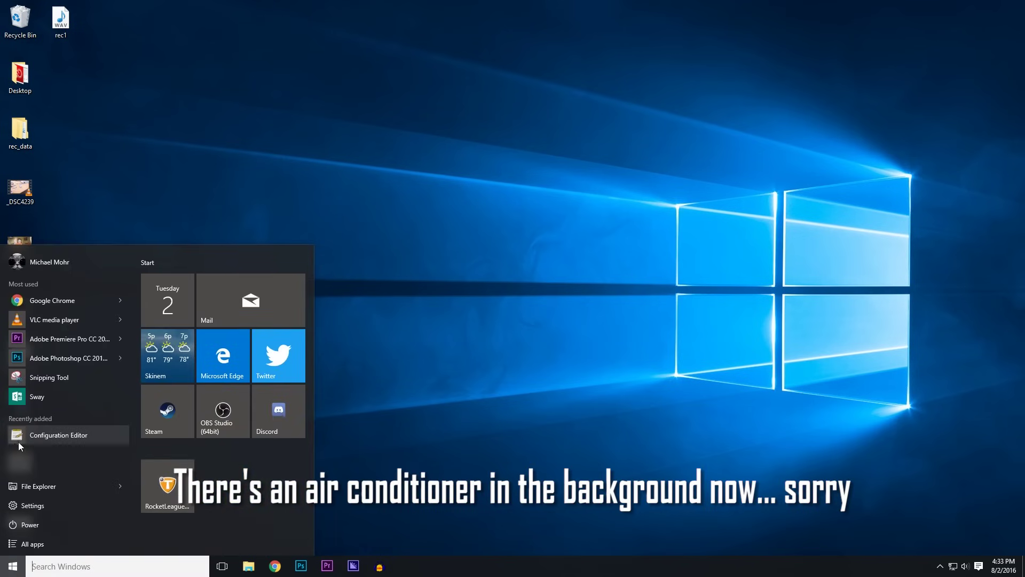
click(56, 543)
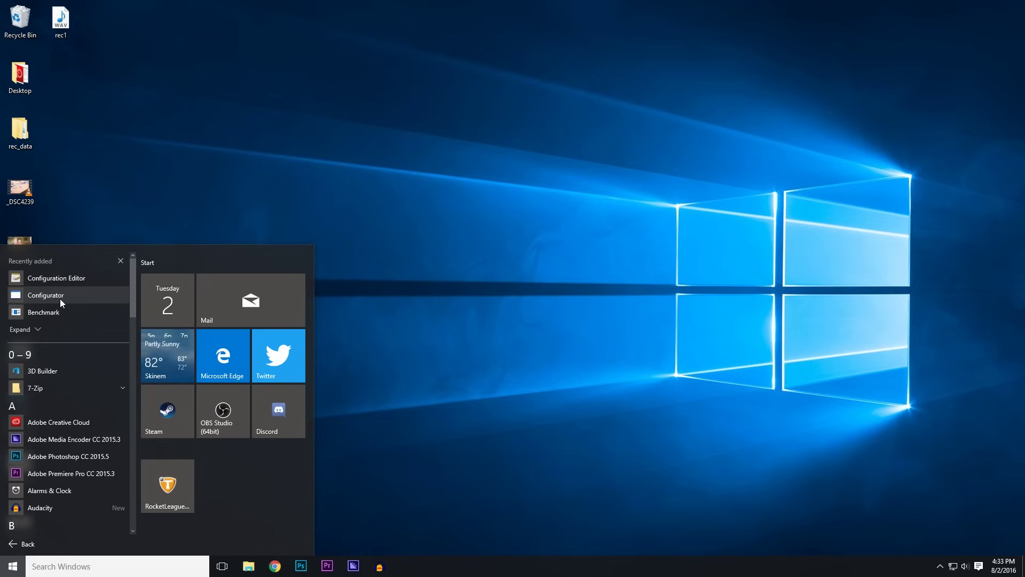
click(34, 542)
click(43, 488)
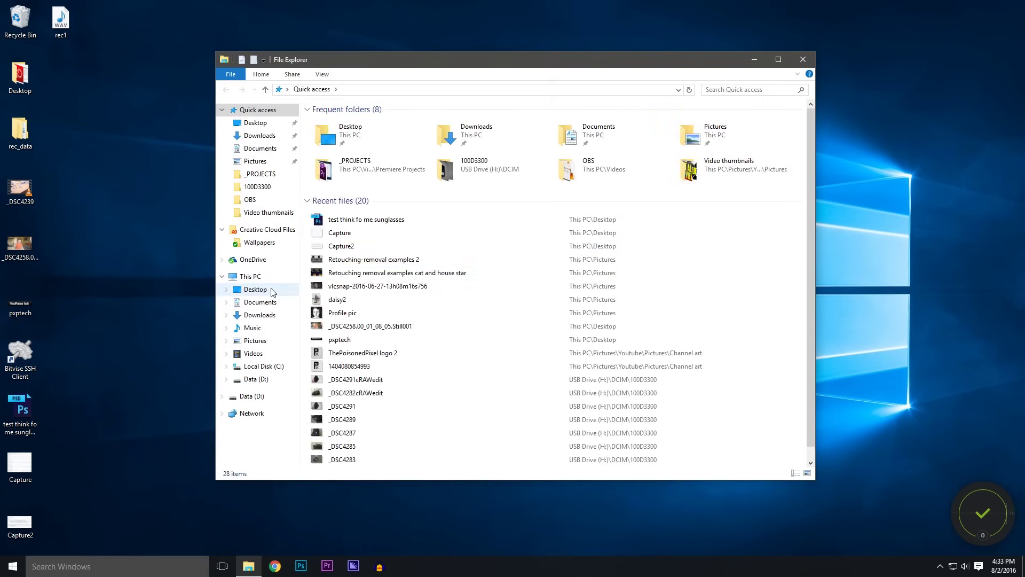
click(249, 276)
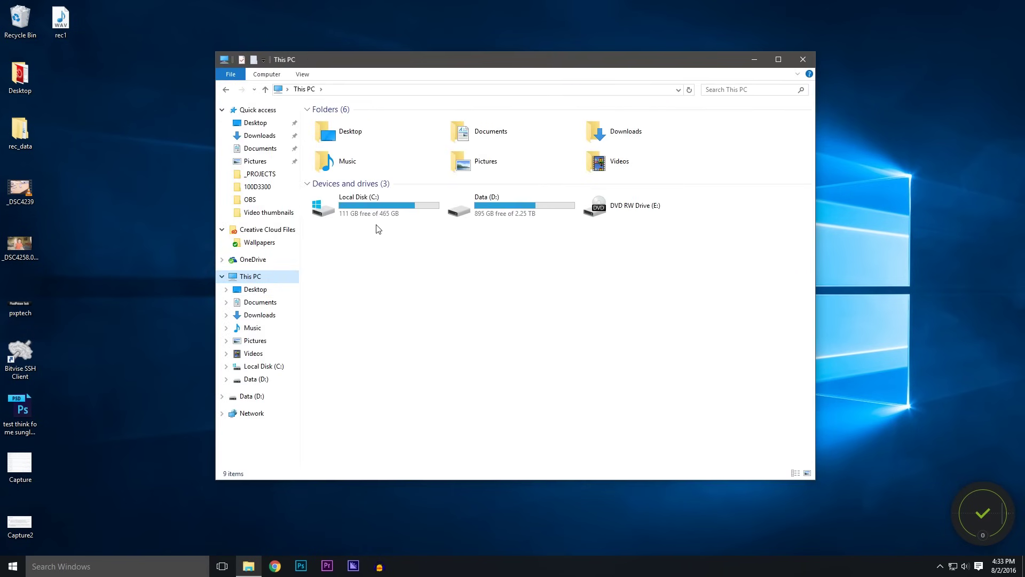
double_click(357, 213)
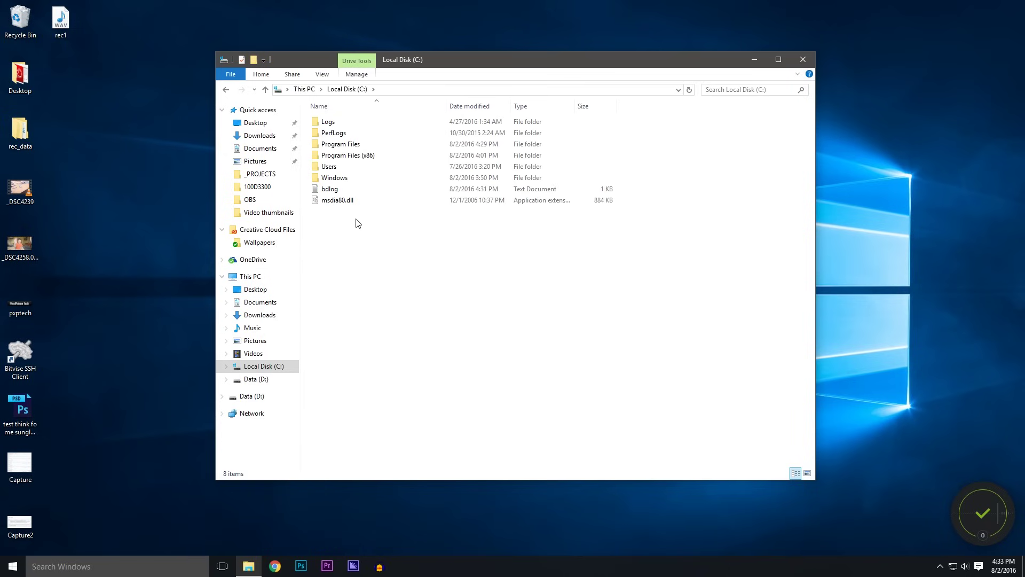
double_click(388, 147)
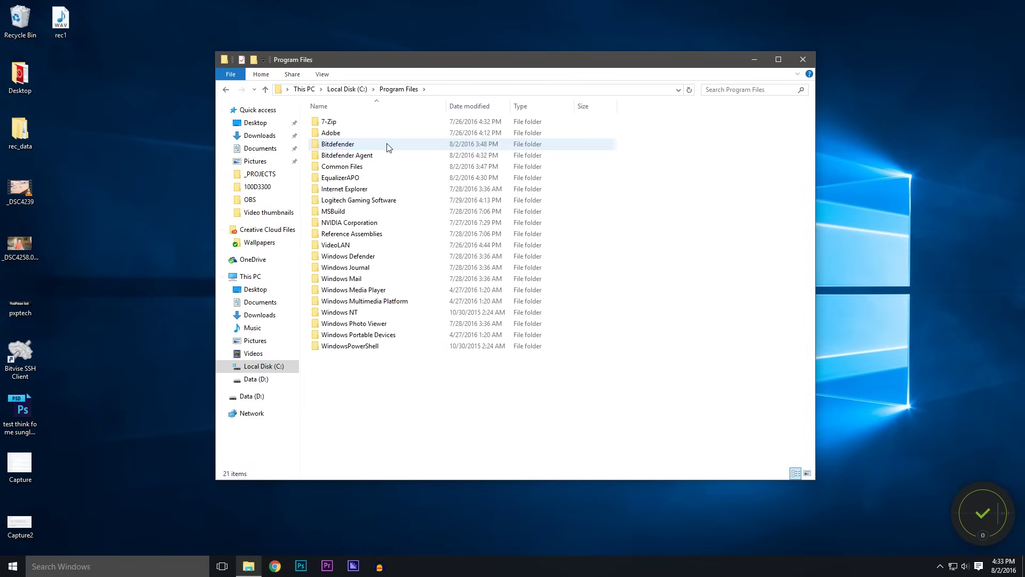
double_click(342, 178)
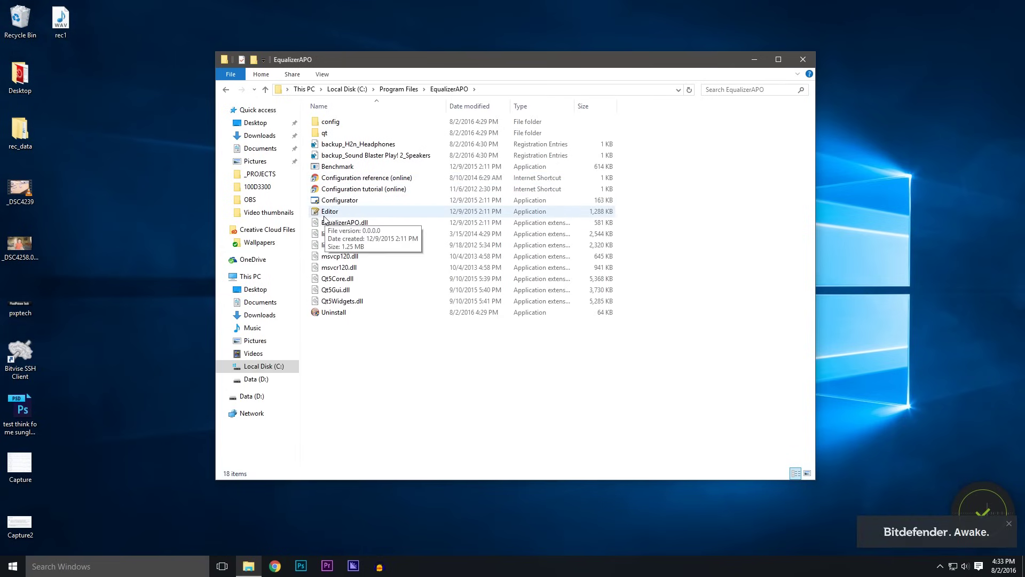
double_click(343, 213)
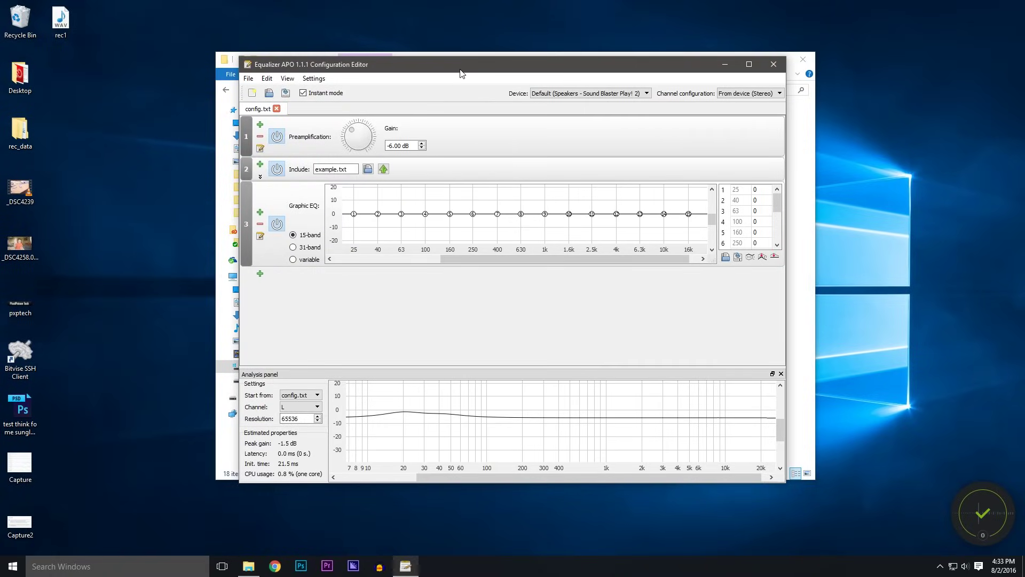
Remove the Graphic EQ, Preamplification and example.txt Include filters from config.txt
drag(453, 66, 376, 53)
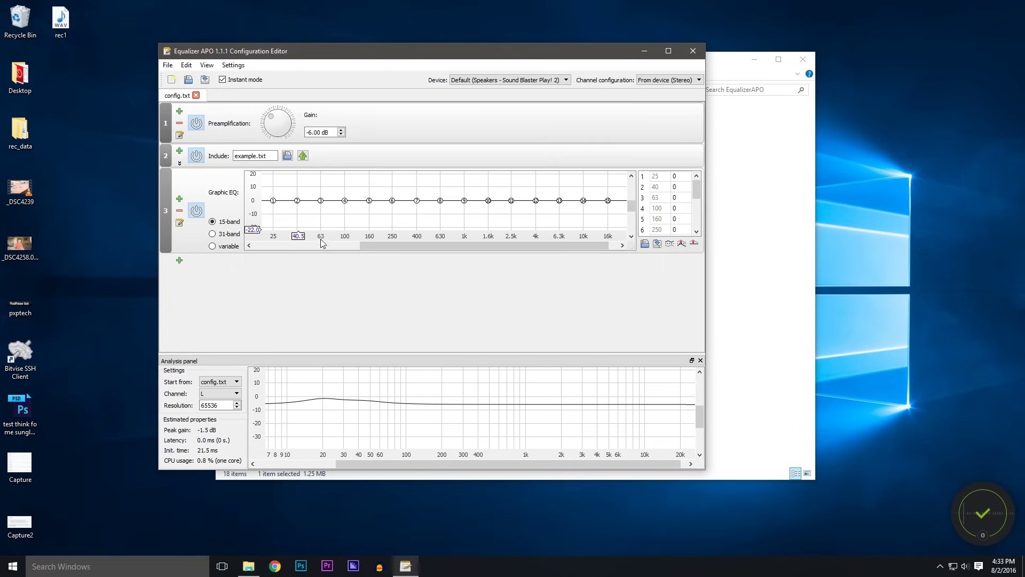
click(180, 210)
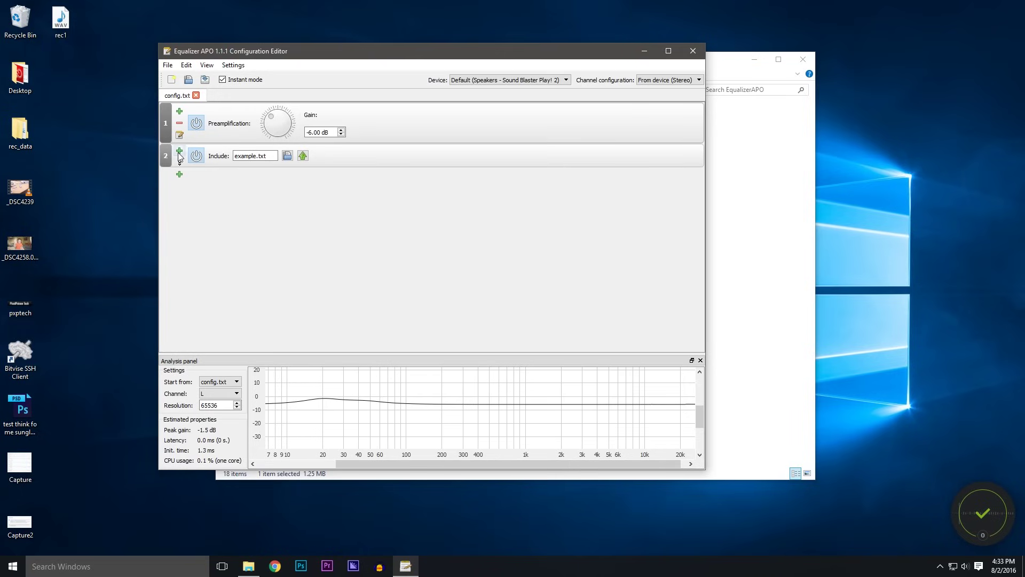
click(179, 124)
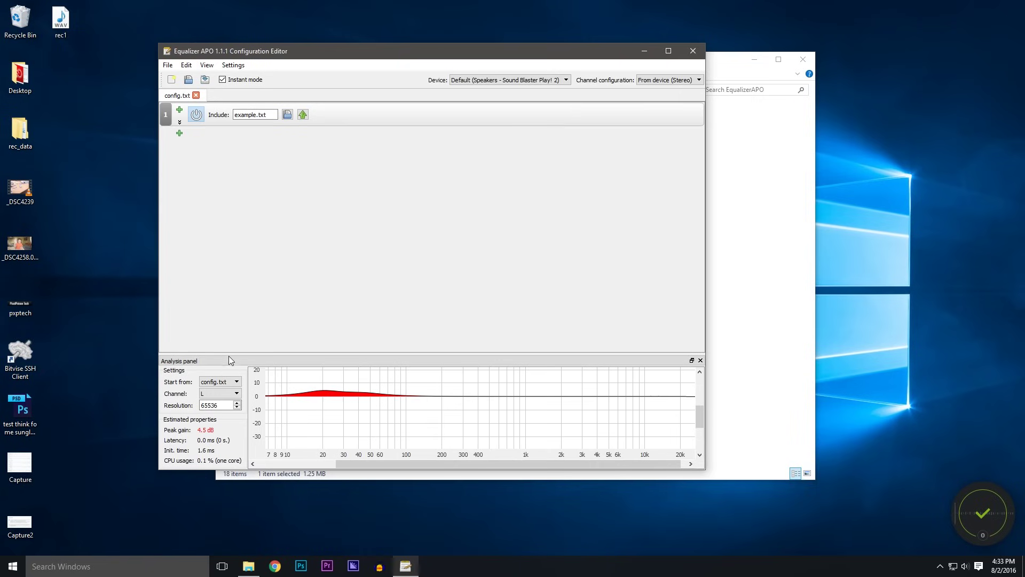
click(180, 124)
click(211, 127)
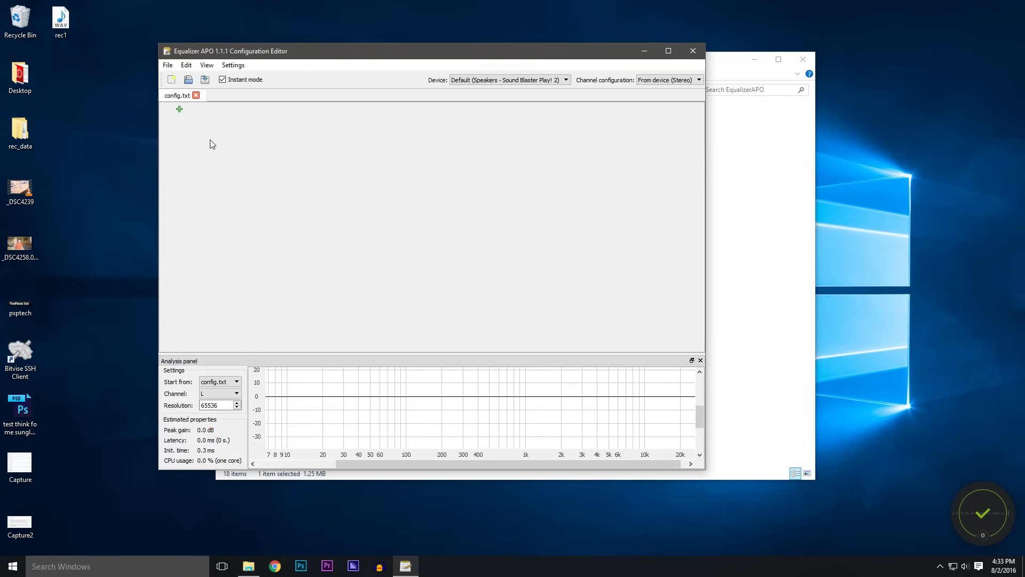
Add a new Include filter to config.txt with no file chosen yet
click(181, 110)
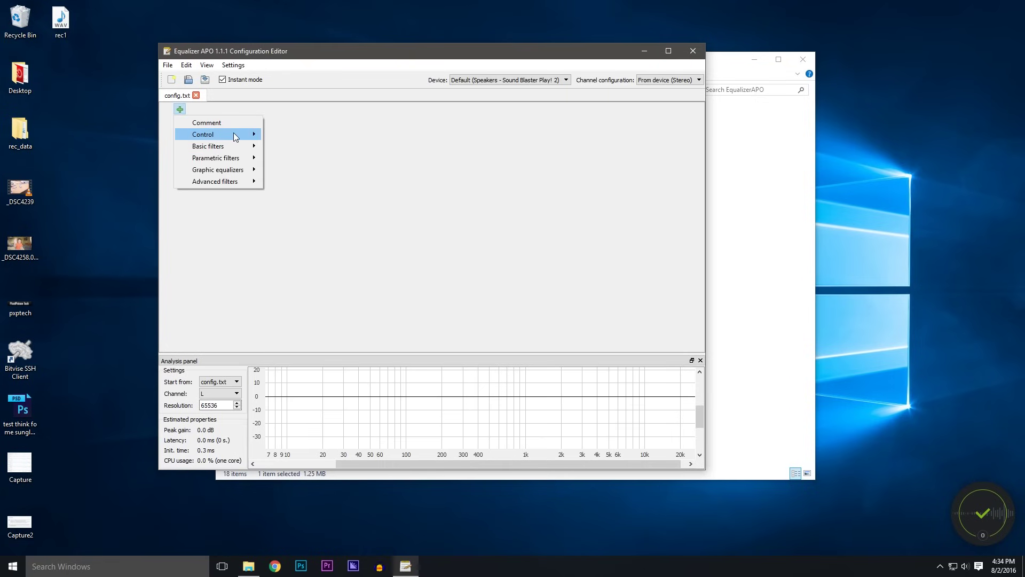
mouse_move(238, 137)
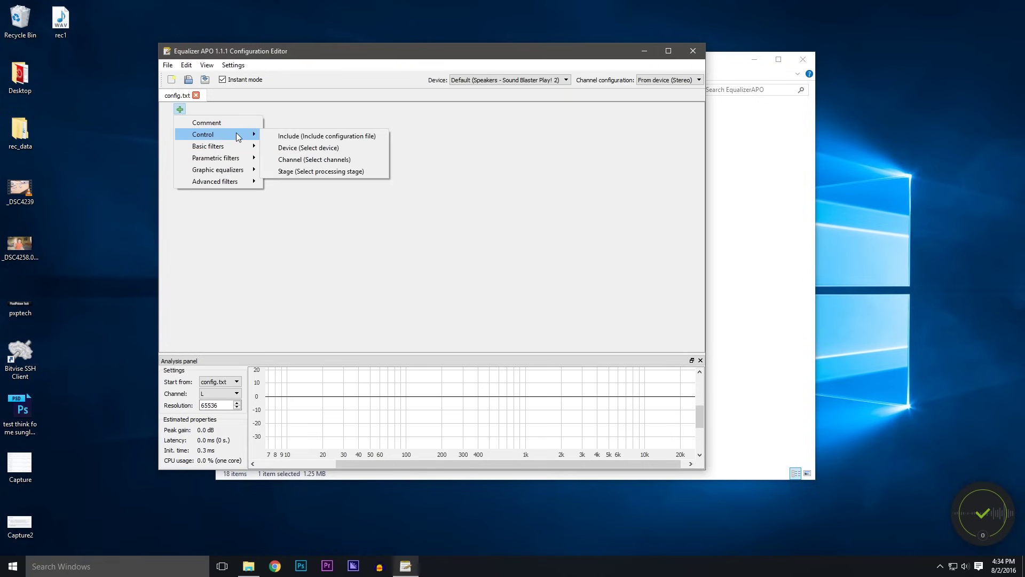
click(303, 137)
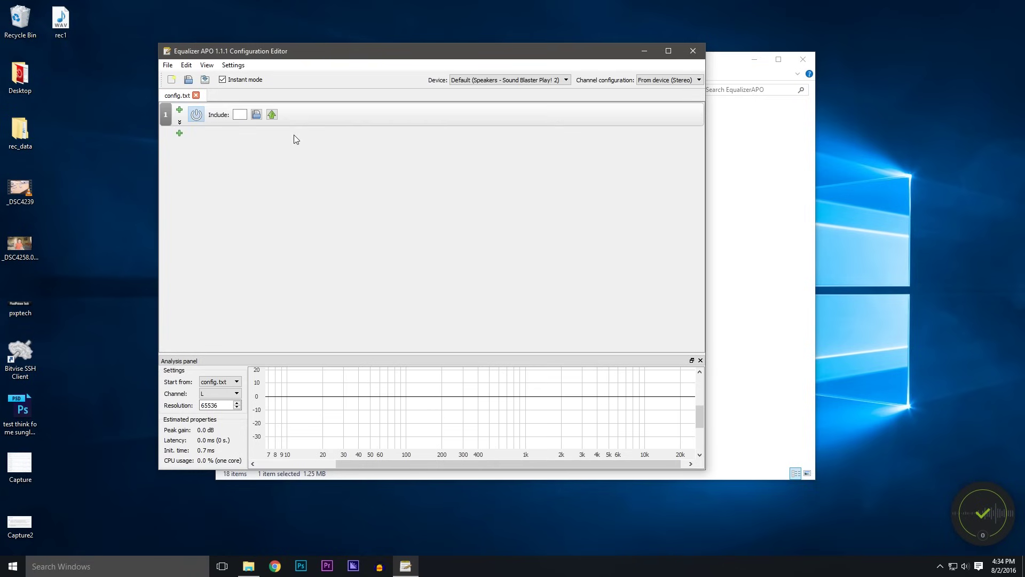
Create a new text file named speakers in the config folder from the browse dialog
click(255, 114)
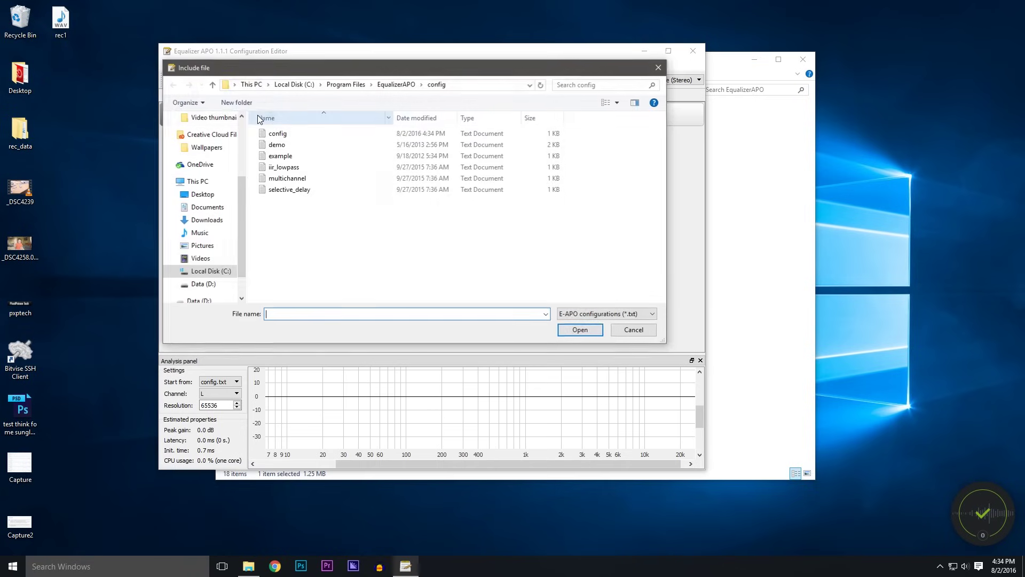
right_click(278, 234)
mouse_move(368, 340)
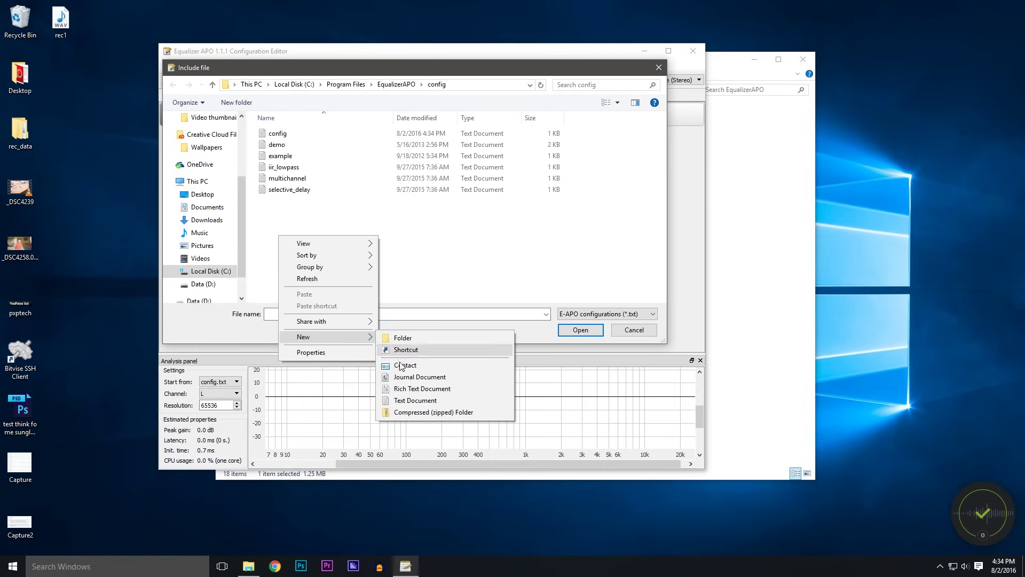
click(433, 398)
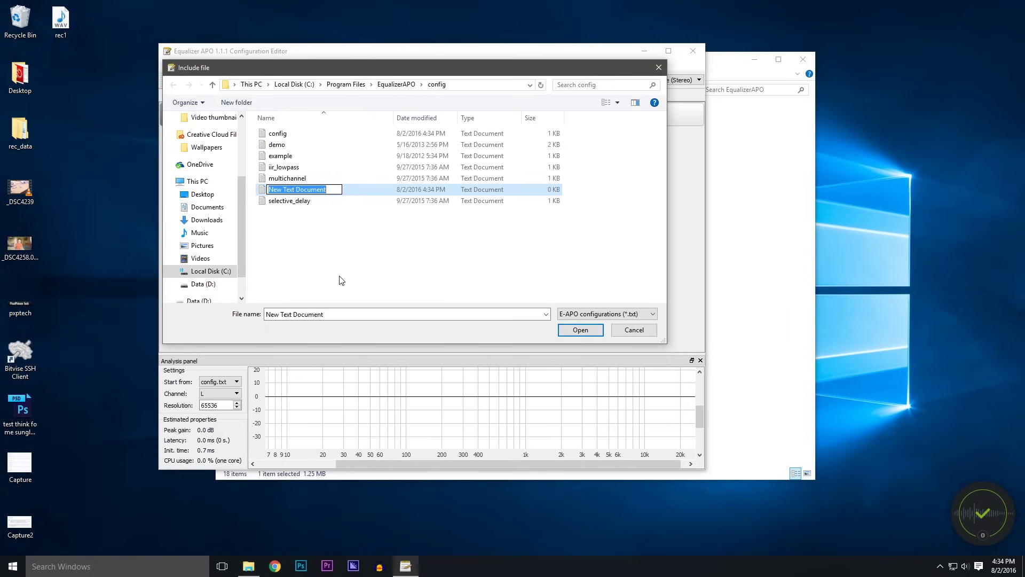
text(speakers)
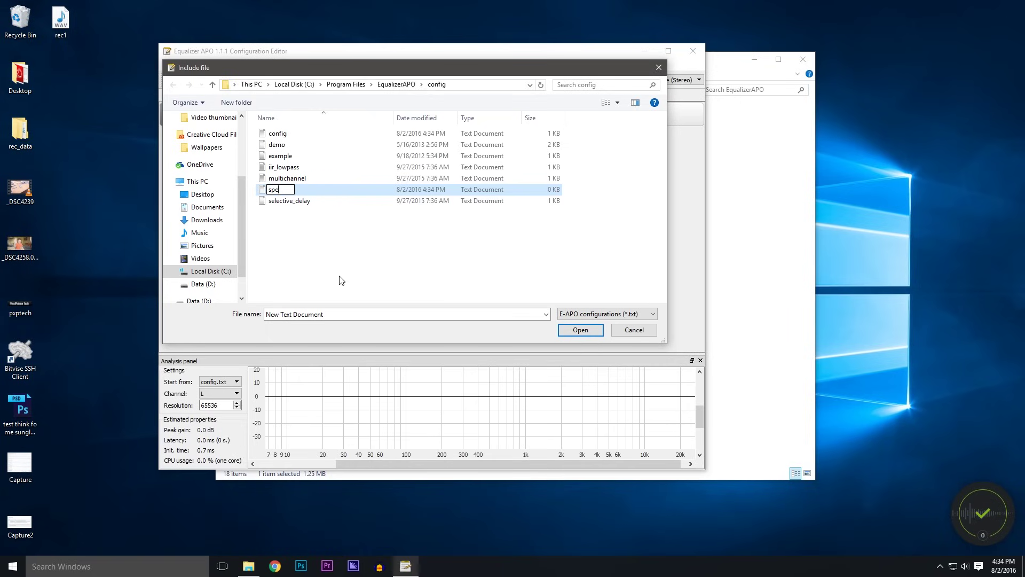
click(342, 280)
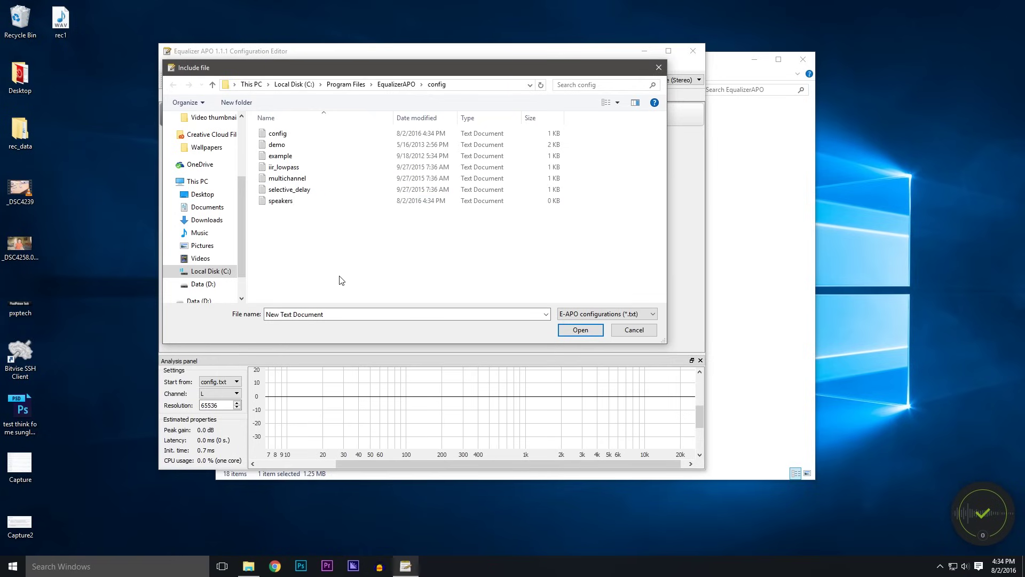
Include speakers.txt in config.txt and open it in its own editor tab
click(274, 203)
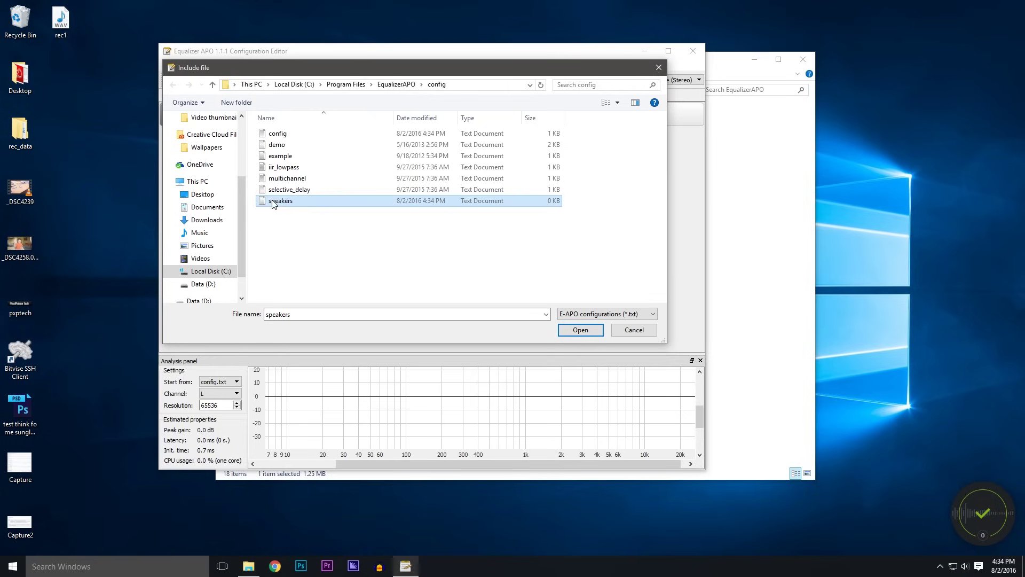
click(582, 335)
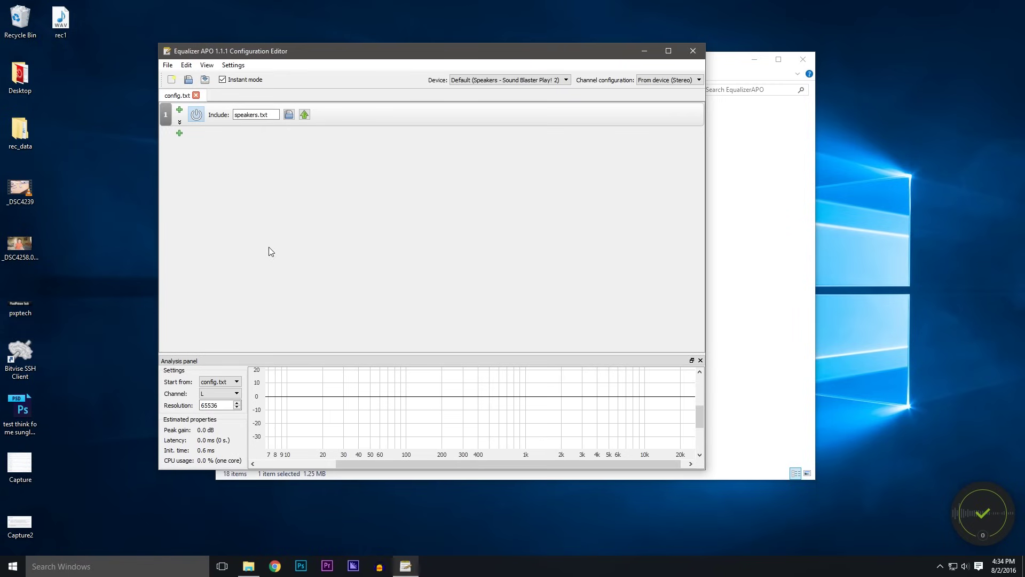
click(318, 124)
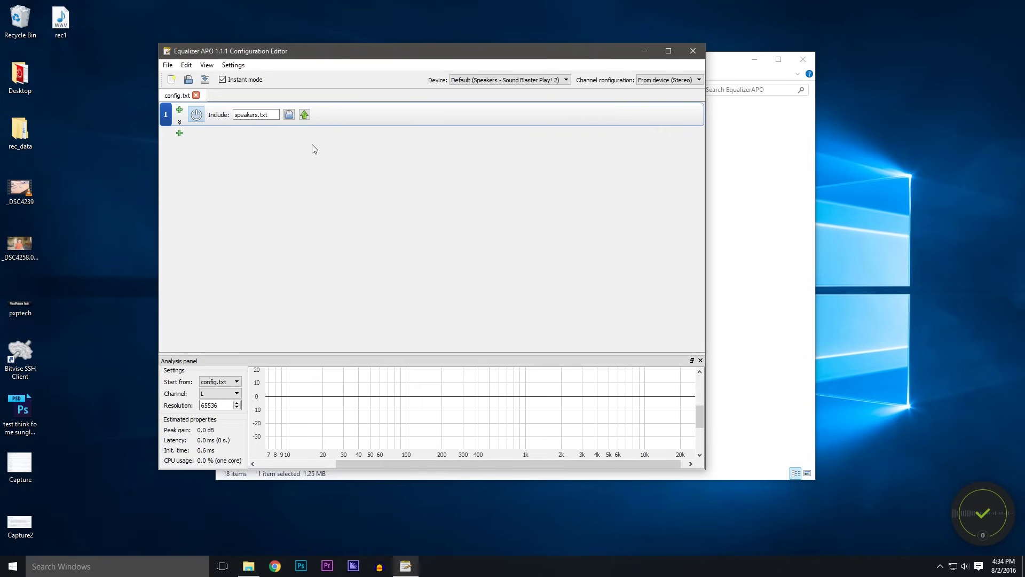
click(304, 115)
Add a Device filter to speakers.txt limited to the Sound Blaster Play! 2 Speakers
click(171, 98)
click(230, 98)
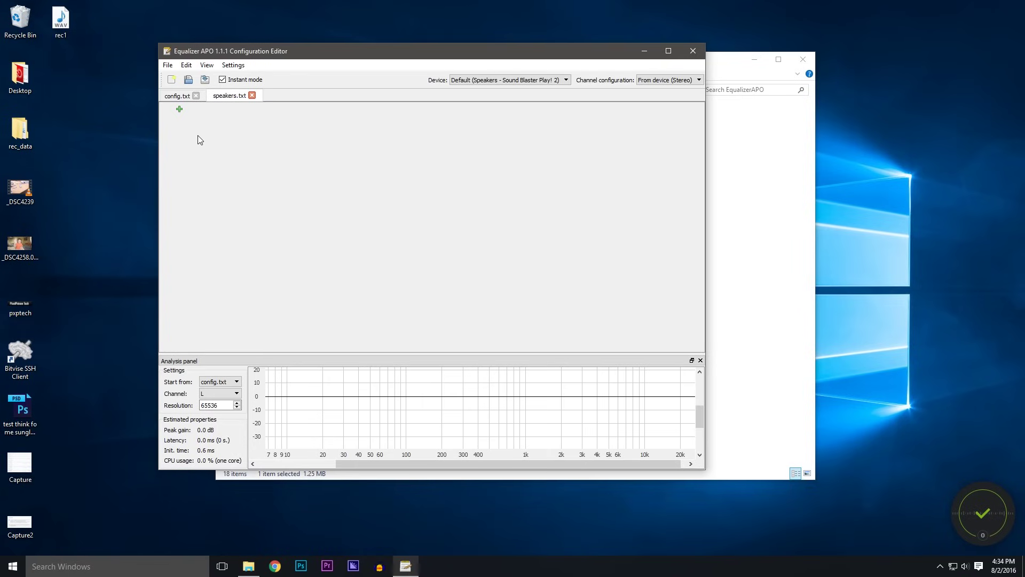
click(179, 109)
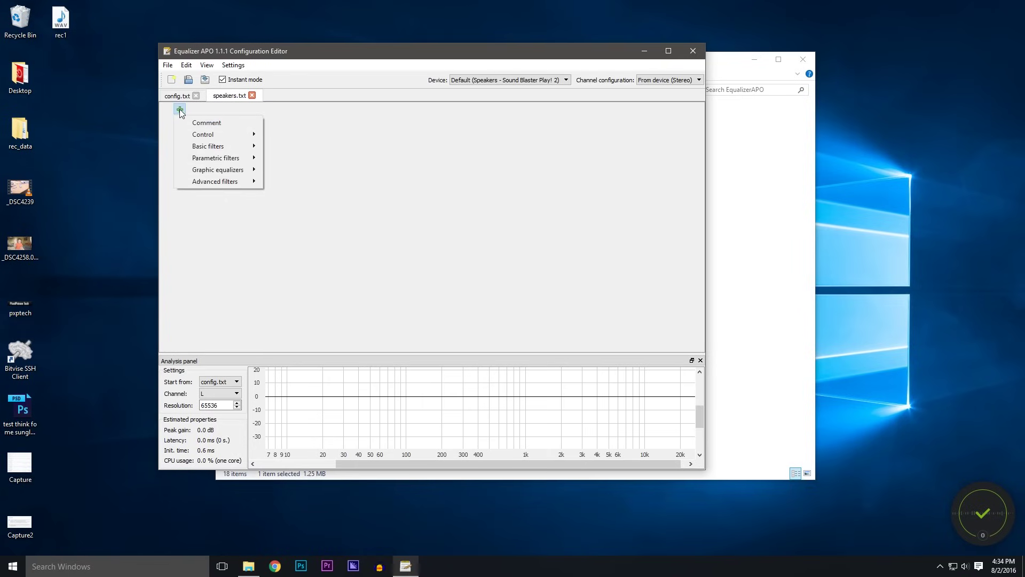
mouse_move(229, 137)
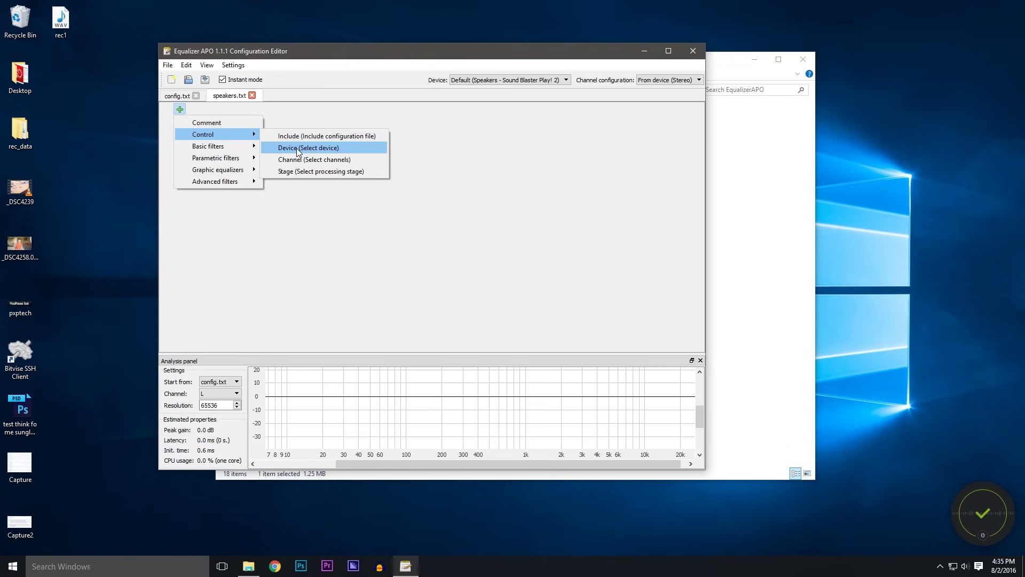
click(298, 148)
click(238, 121)
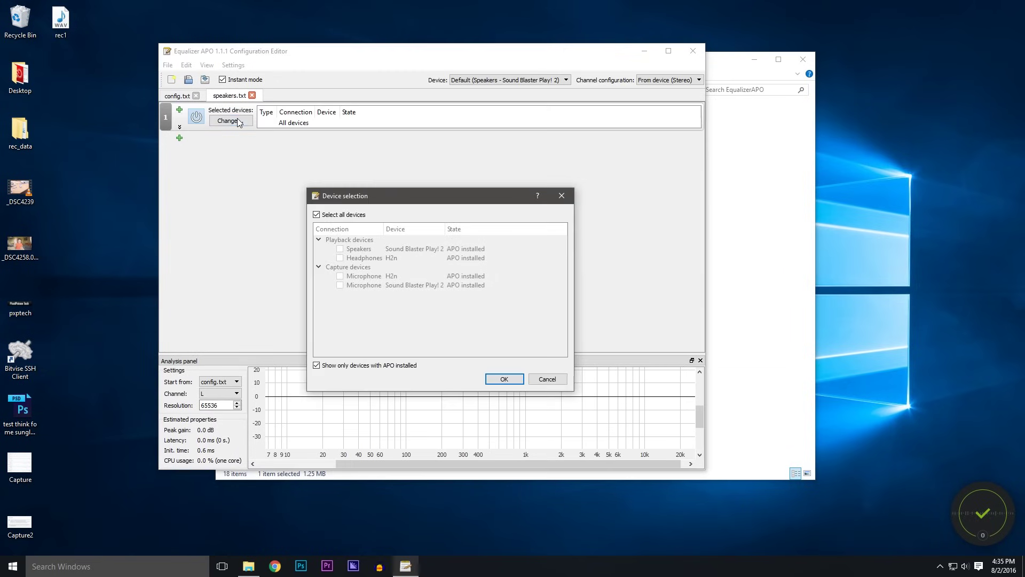
click(316, 214)
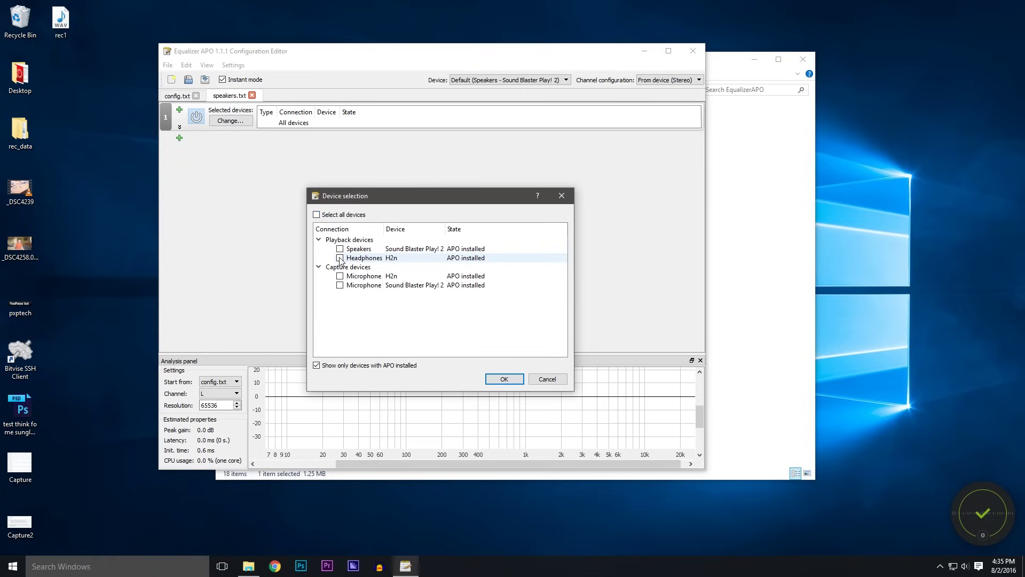
click(399, 251)
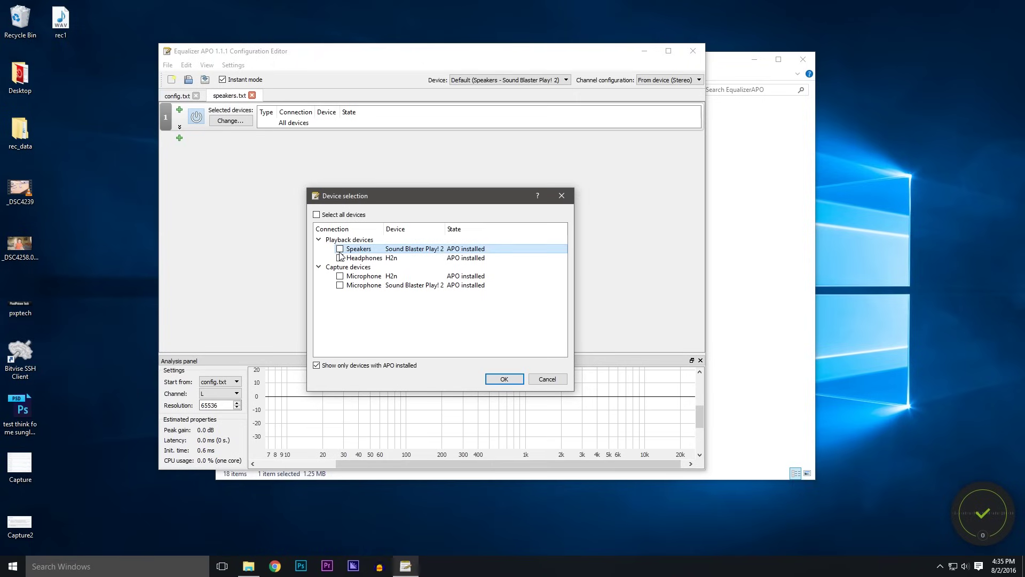
click(492, 382)
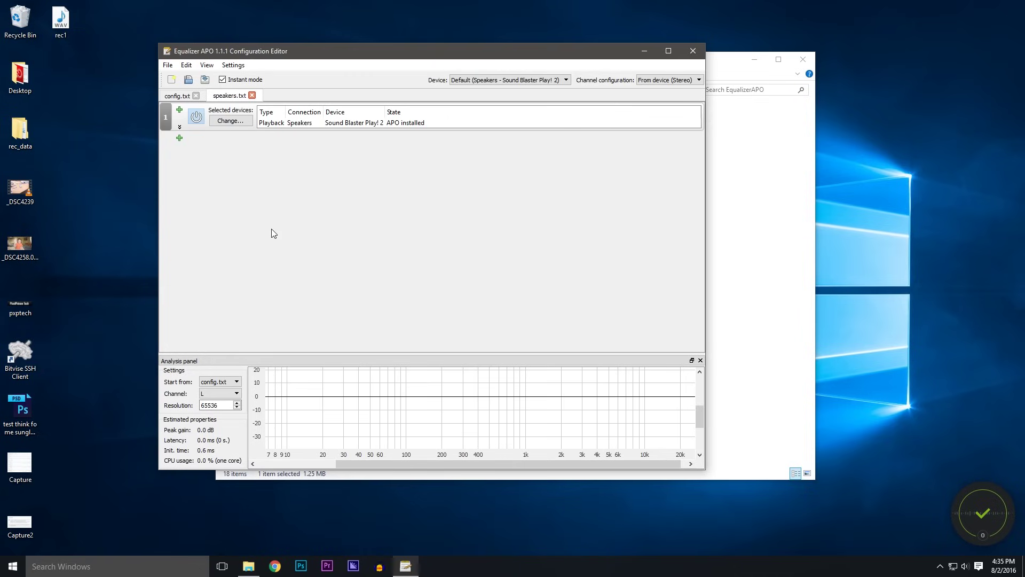
Add a 15-band graphic equalizer, all bands at 0 dB, under the speakers device filter
click(179, 140)
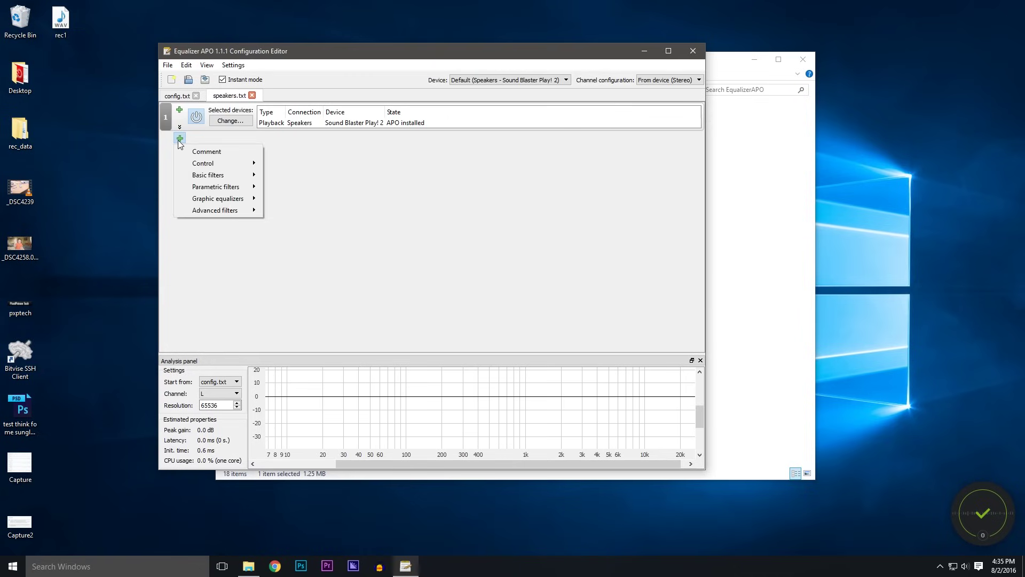
mouse_move(194, 178)
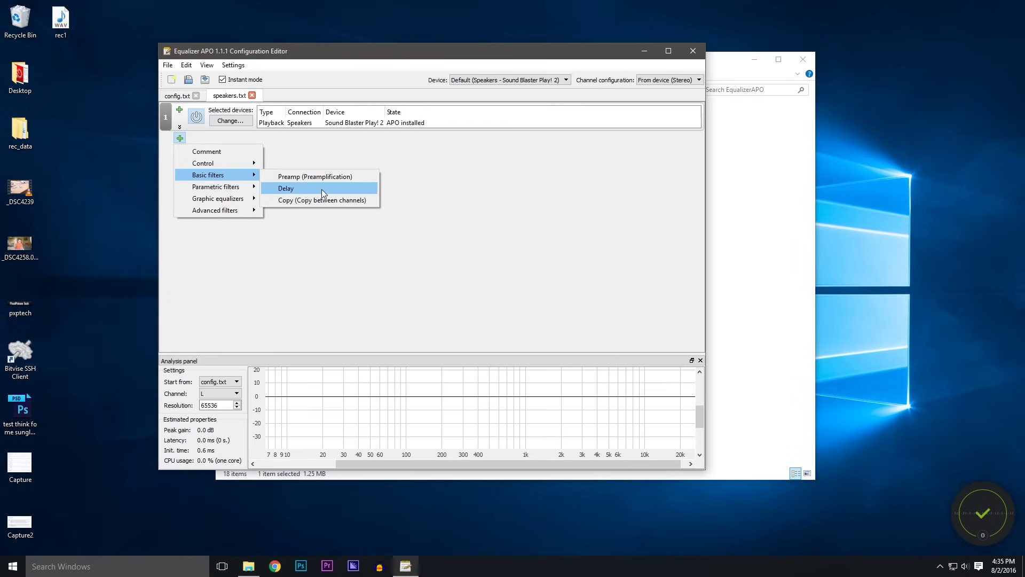
mouse_move(238, 190)
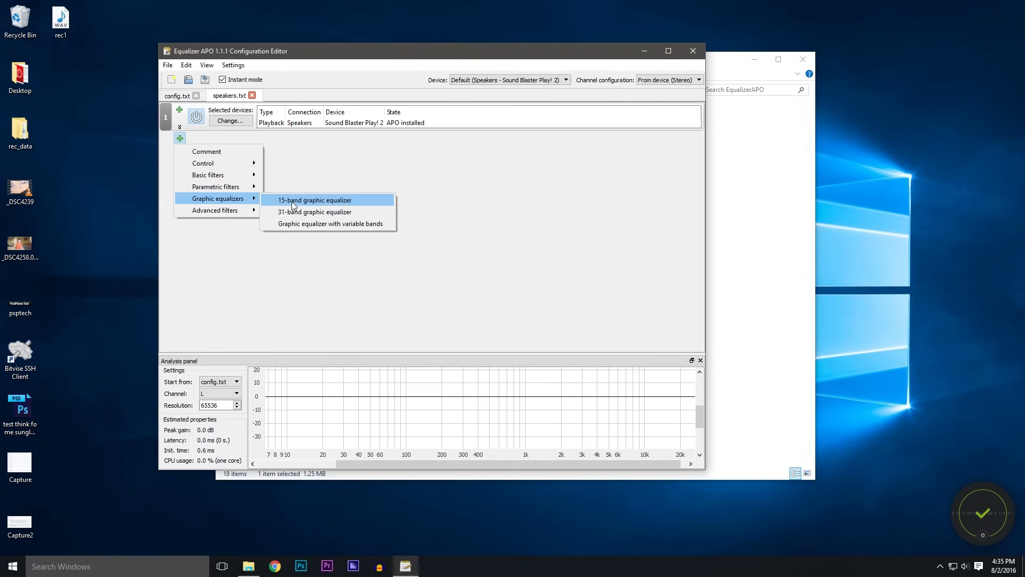
click(291, 201)
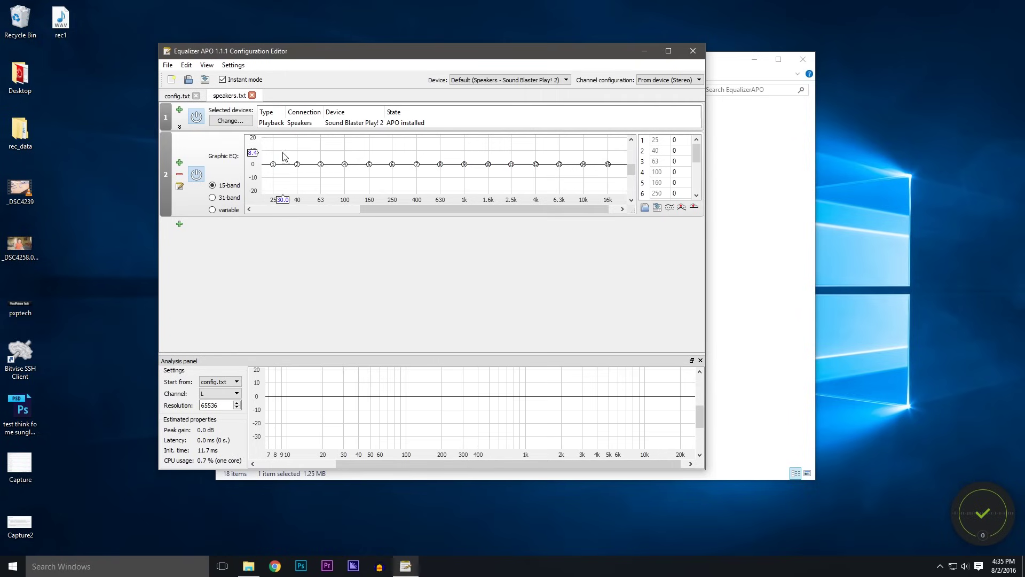
Boost the 25 Hz band to 9.8 dB, then normalize the EQ to a 0 dB peak
drag(273, 163, 321, 156)
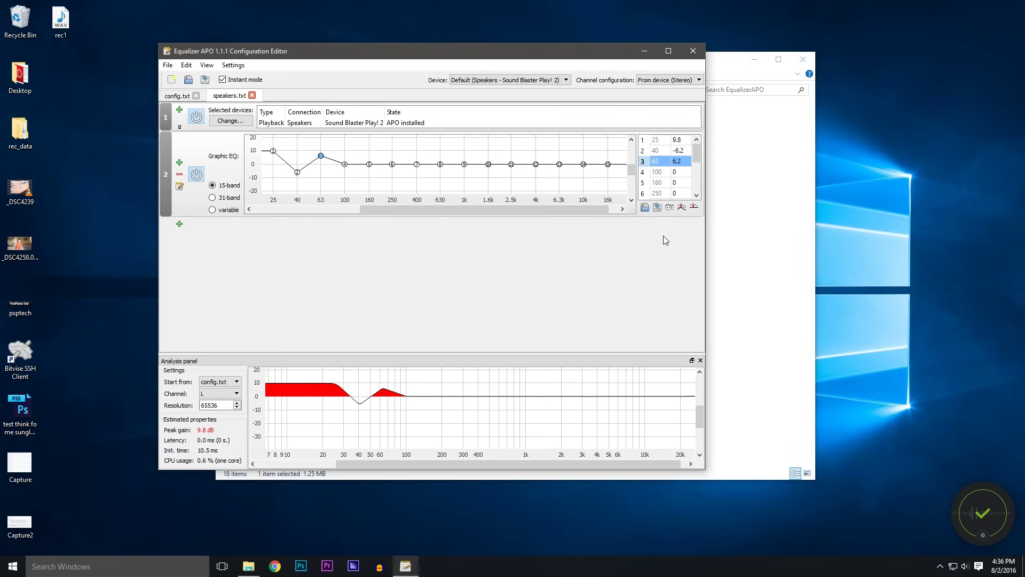
click(683, 208)
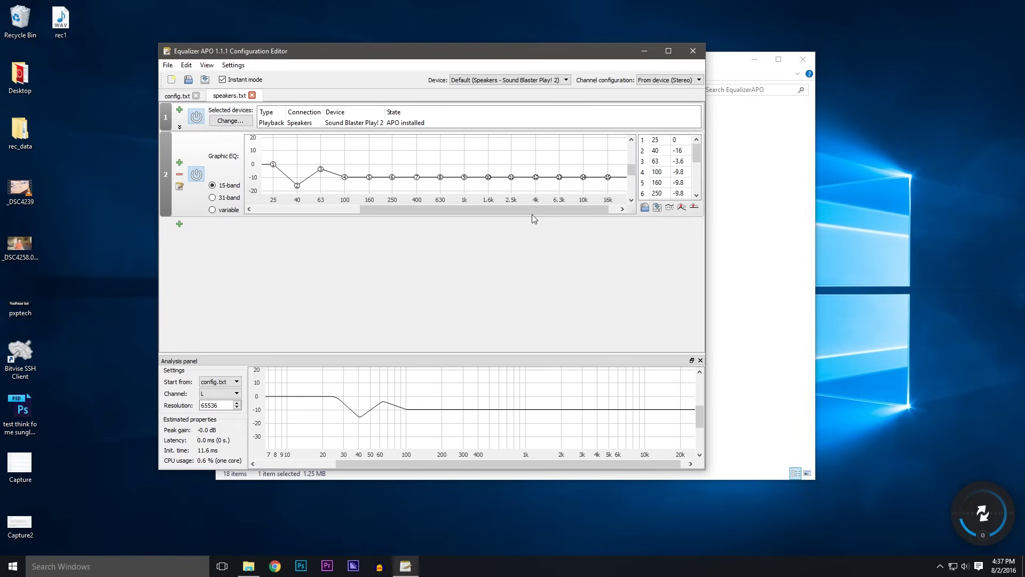
Reset the speakers EQ response so every band returns to 0 dB
click(695, 208)
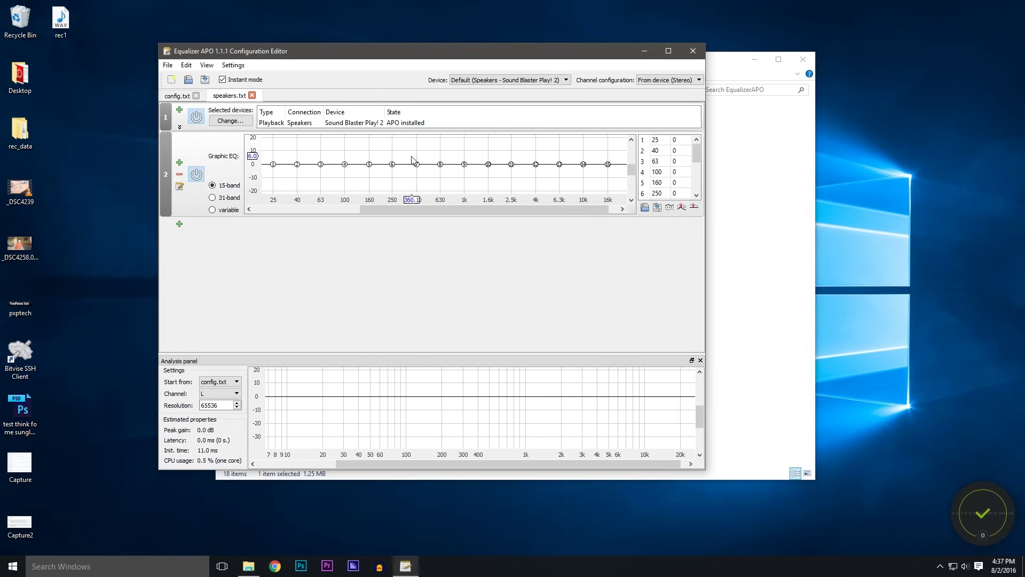
click(179, 224)
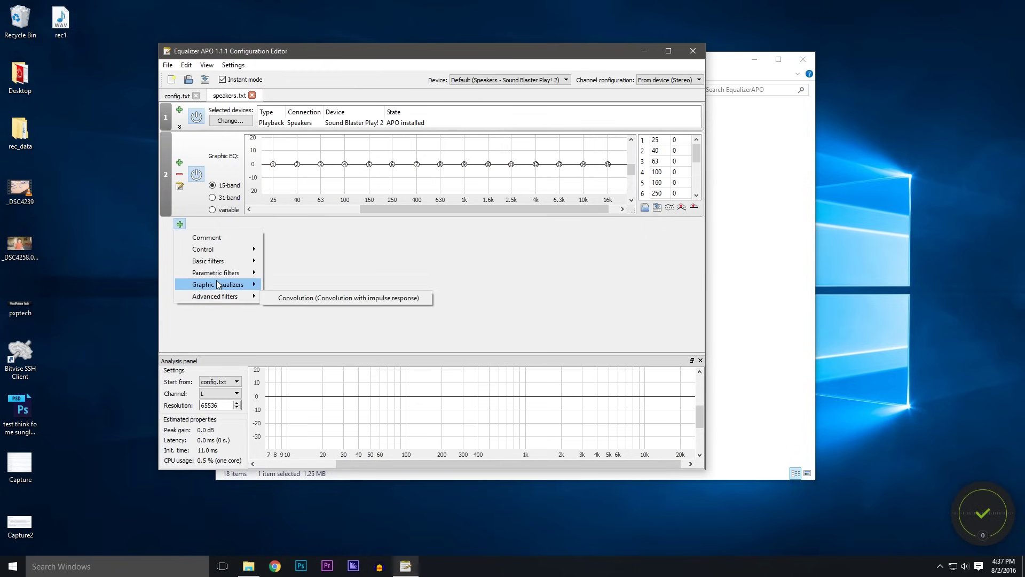
mouse_move(194, 286)
click(194, 320)
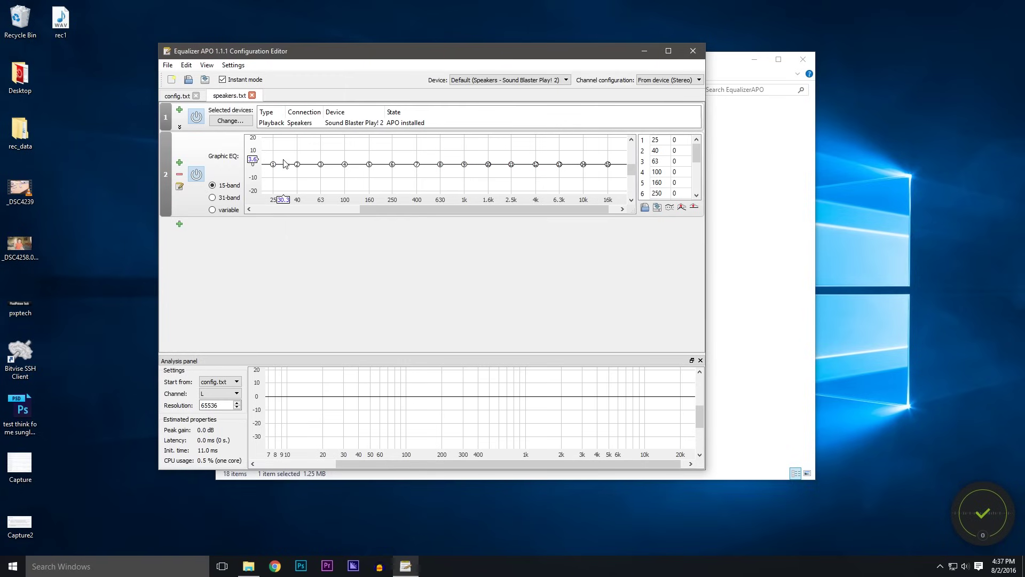
Boost 25 Hz to +13.8 dB and cut 63 Hz to -15 dB, then return to config.txt
drag(273, 164, 320, 184)
drag(344, 164, 392, 147)
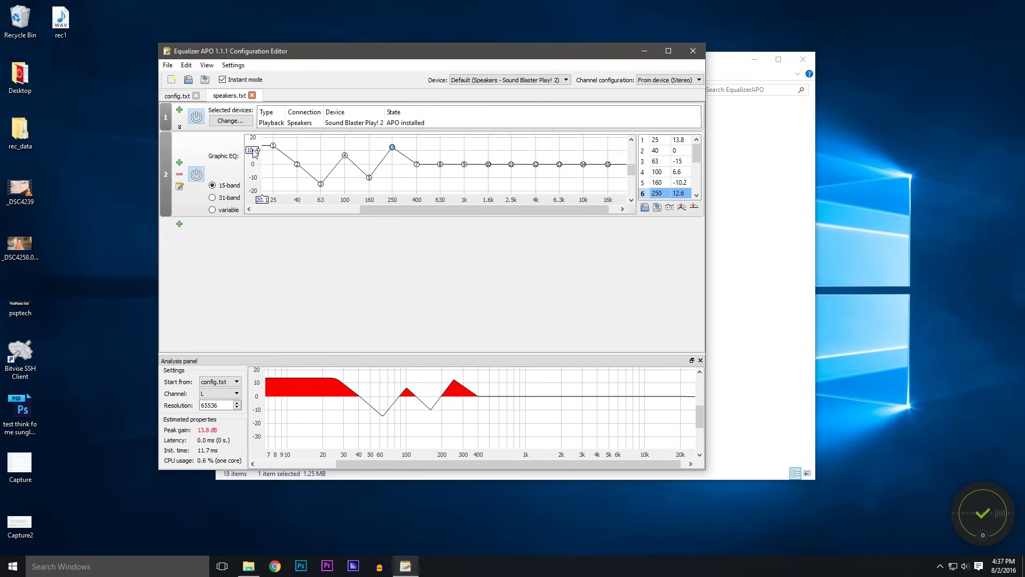
click(174, 99)
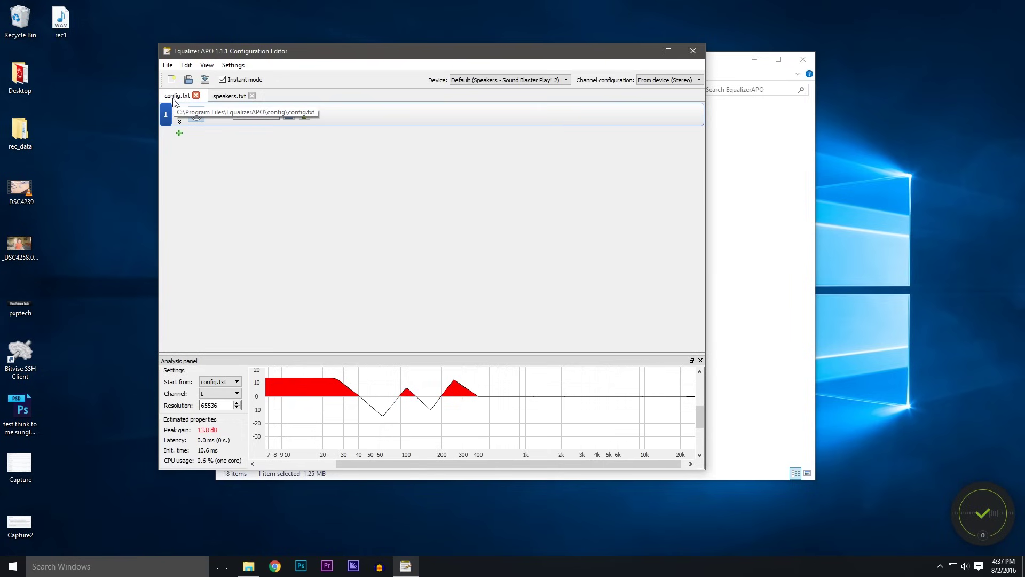
Add a new Include entry to config.txt below the speakers.txt include
click(180, 133)
mouse_move(225, 161)
click(288, 160)
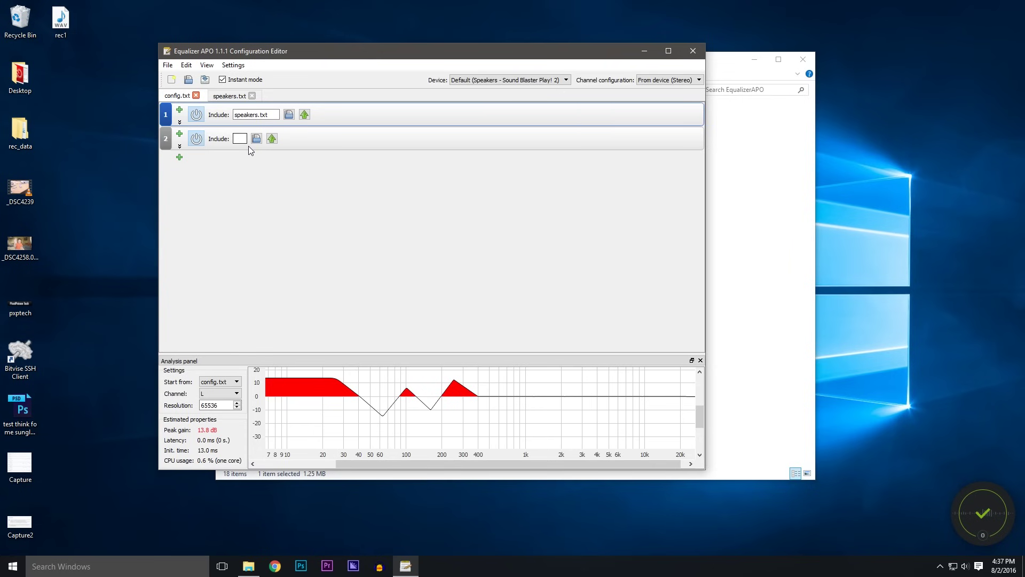
Create a new empty text file named microphone in the config folder and include it
click(255, 139)
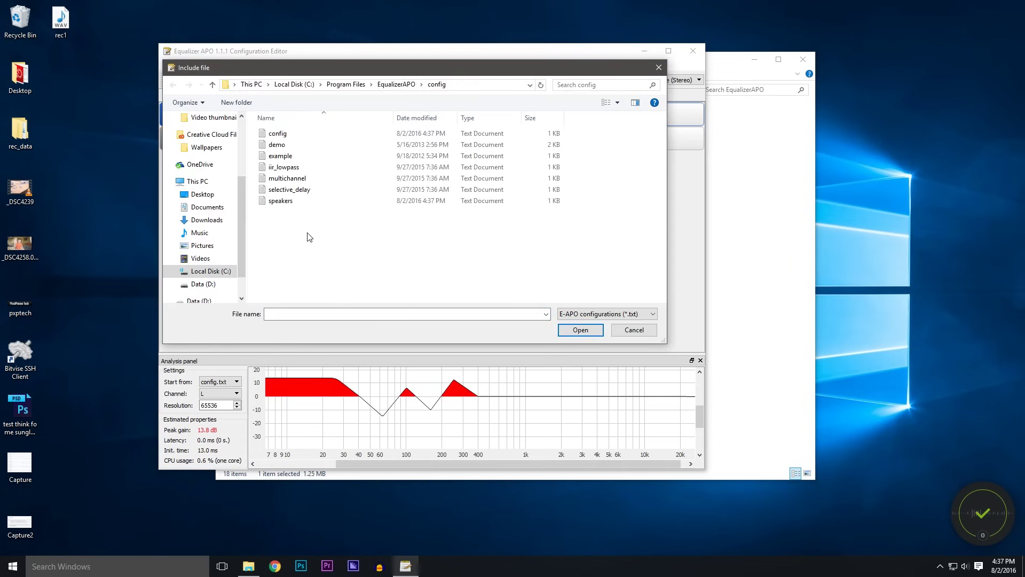
right_click(281, 222)
mouse_move(347, 331)
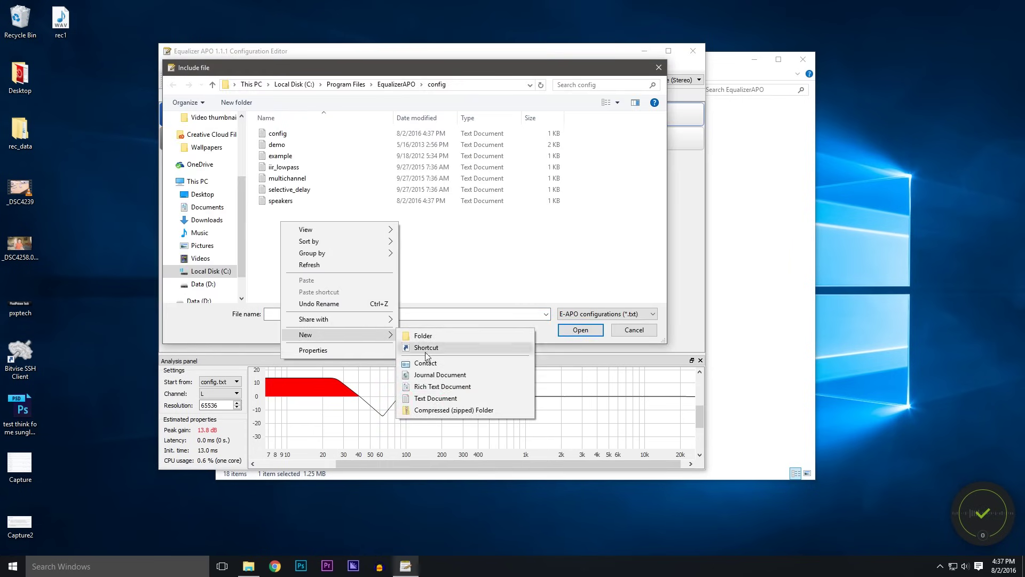
click(433, 397)
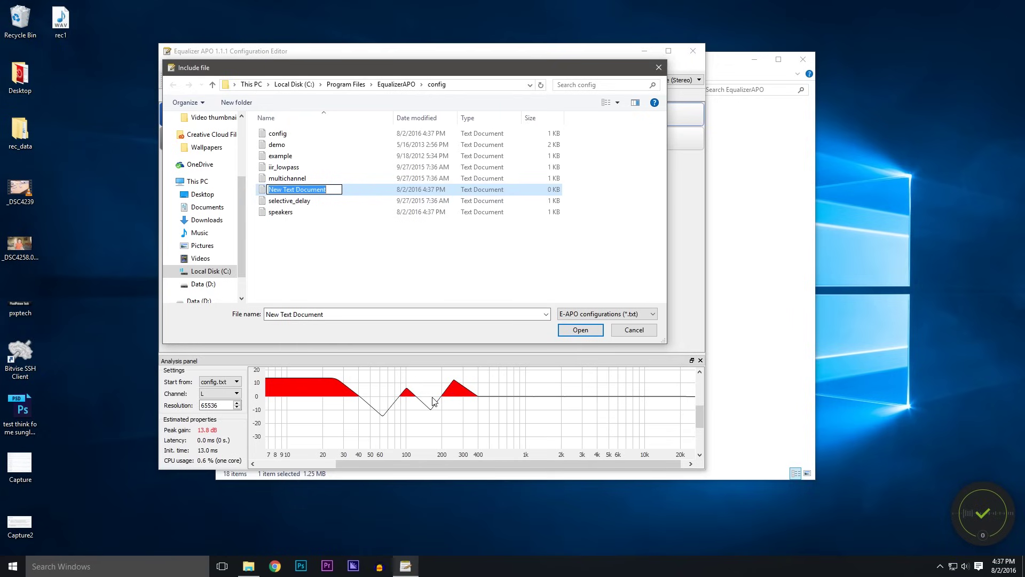
text(microphone)
key(Return)
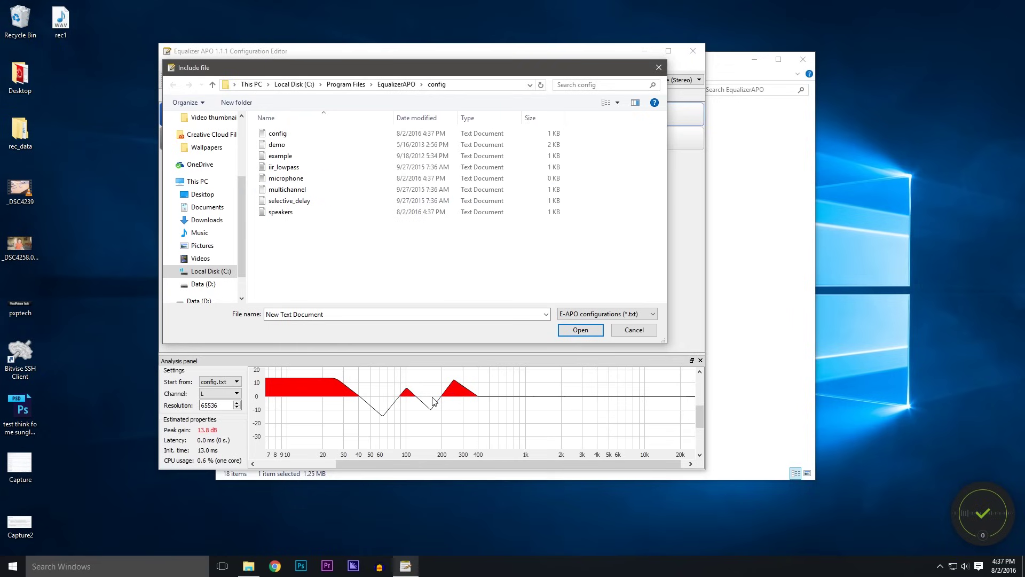
click(299, 179)
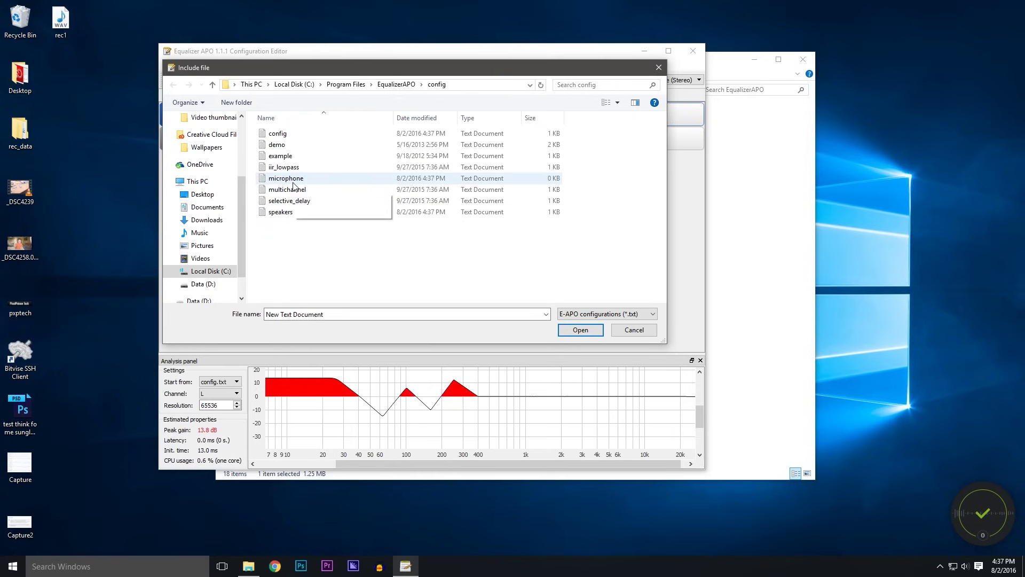
click(580, 331)
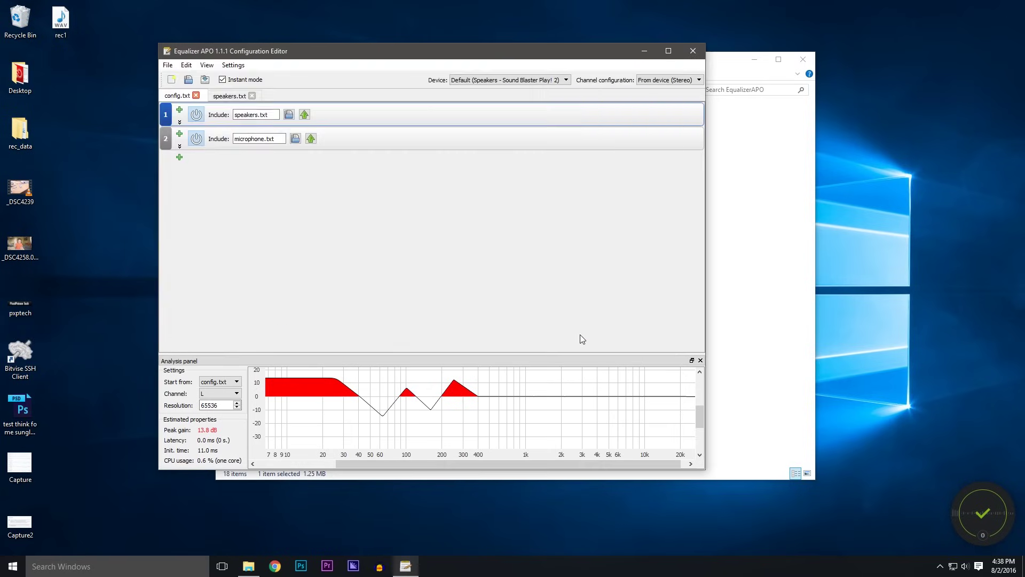
Open the included microphone.txt in its own editor tab
click(239, 148)
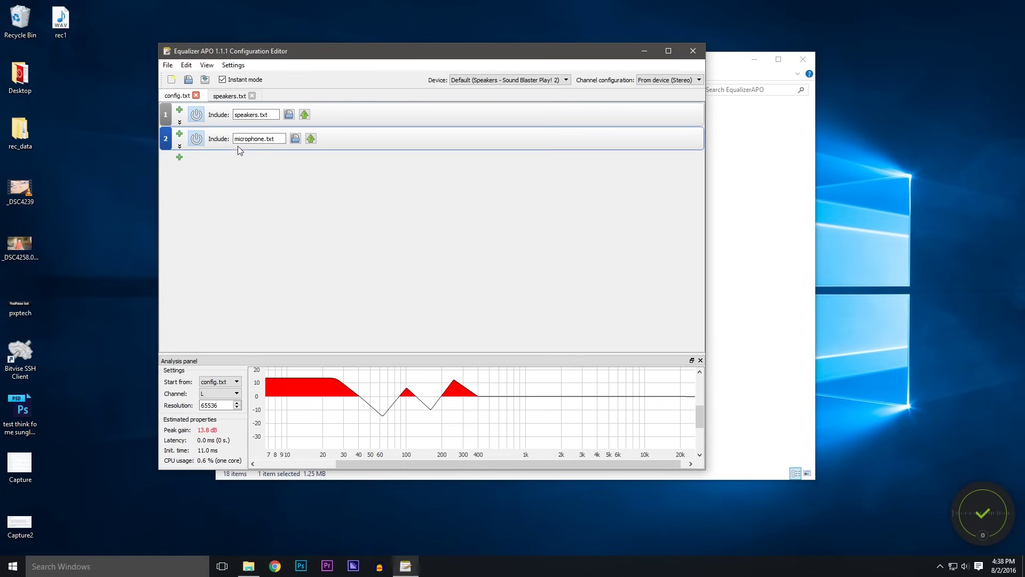
click(293, 141)
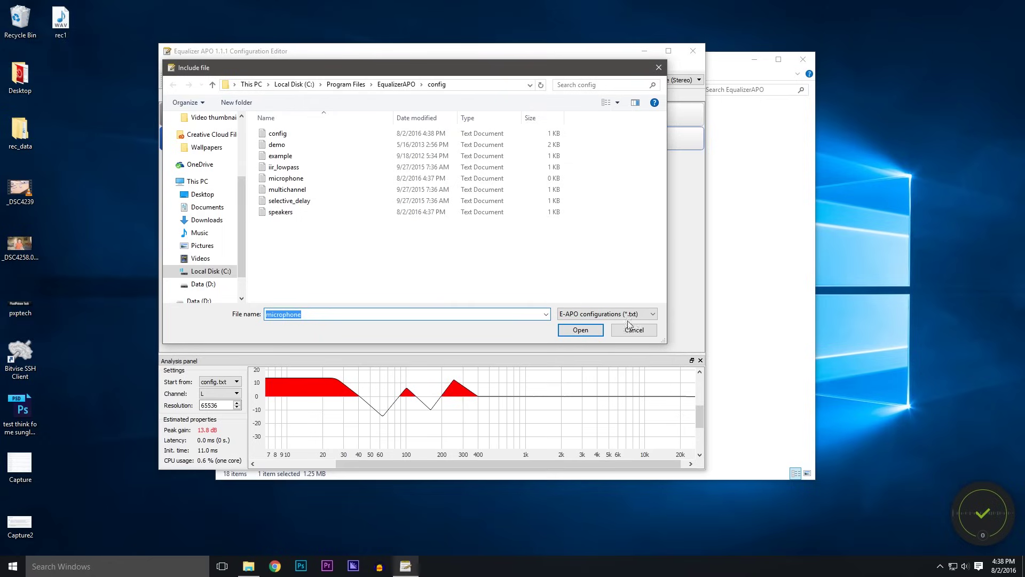
click(640, 330)
click(311, 139)
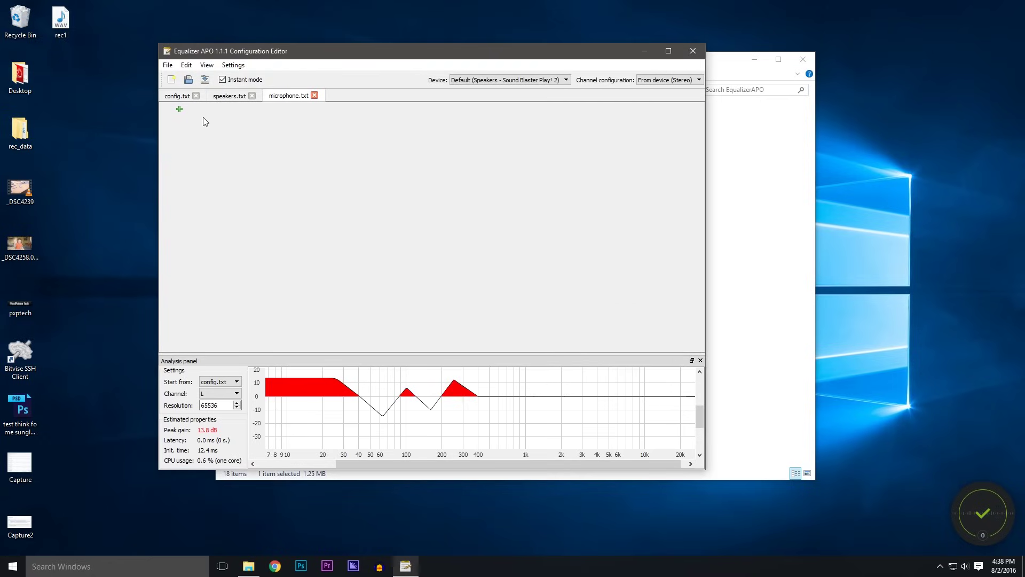
Add a Device entry to microphone.txt limited to the Microphone H2n capture device
click(179, 109)
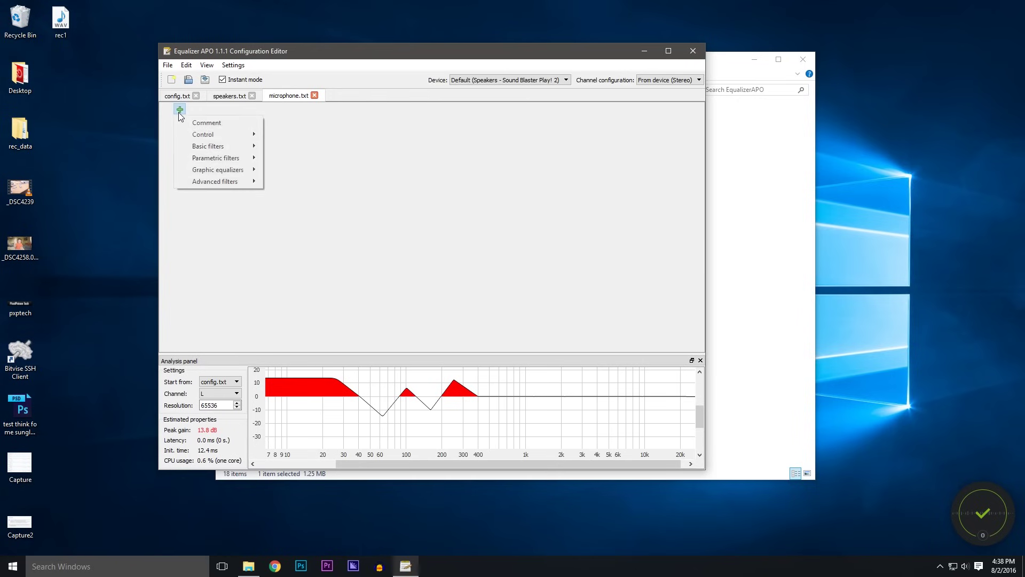
mouse_move(225, 138)
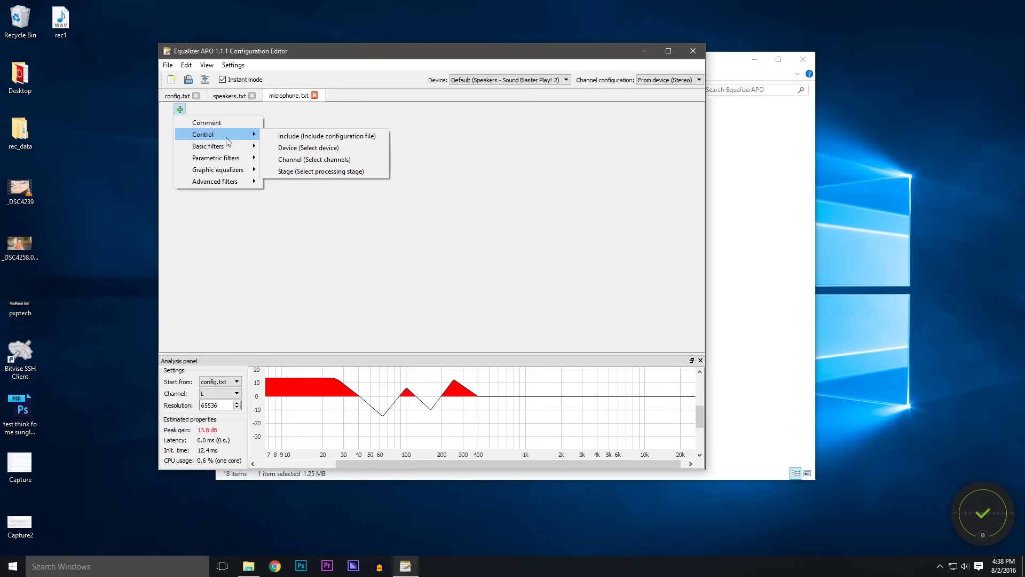
click(292, 150)
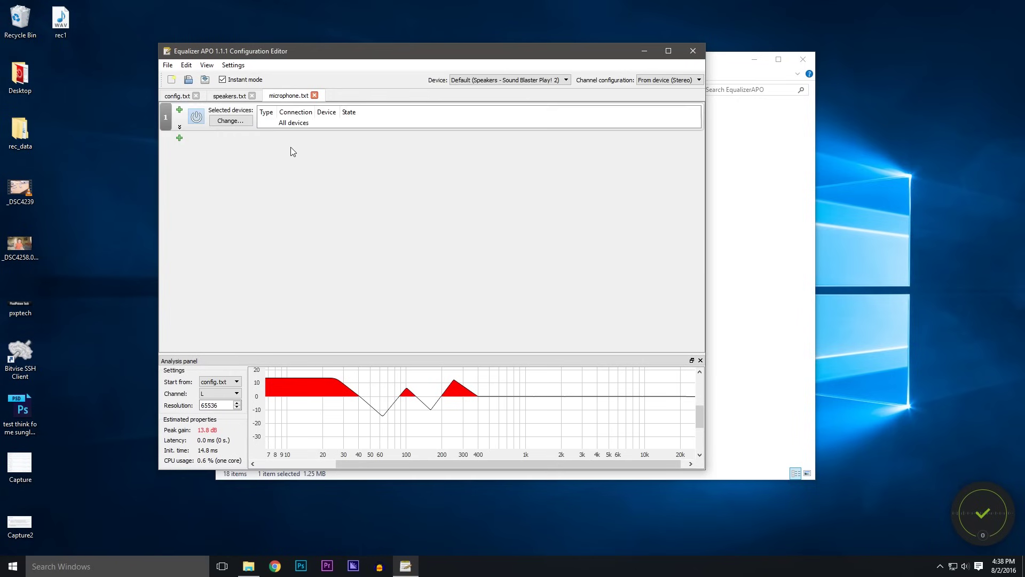
click(241, 125)
click(316, 214)
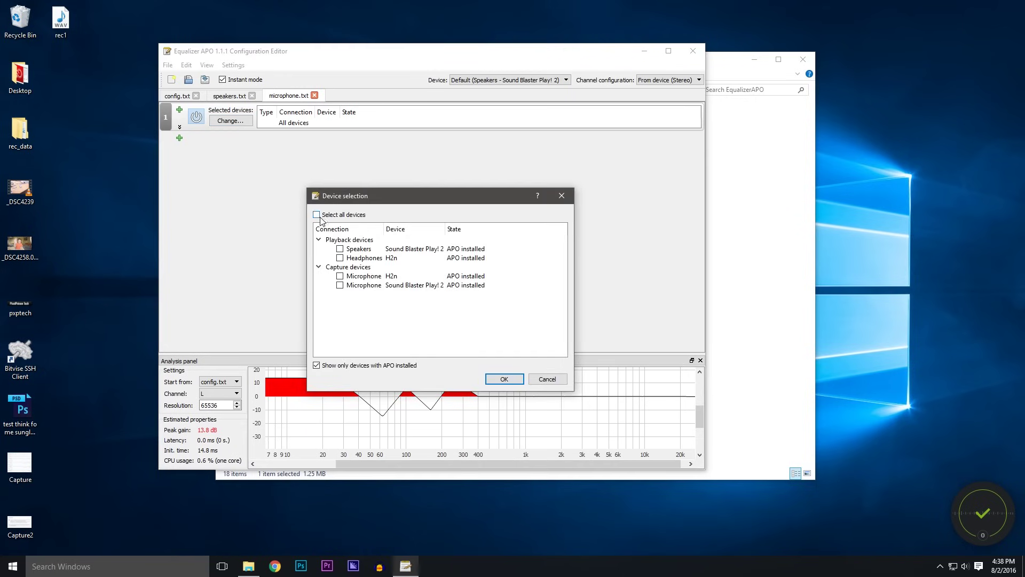
click(340, 276)
click(502, 379)
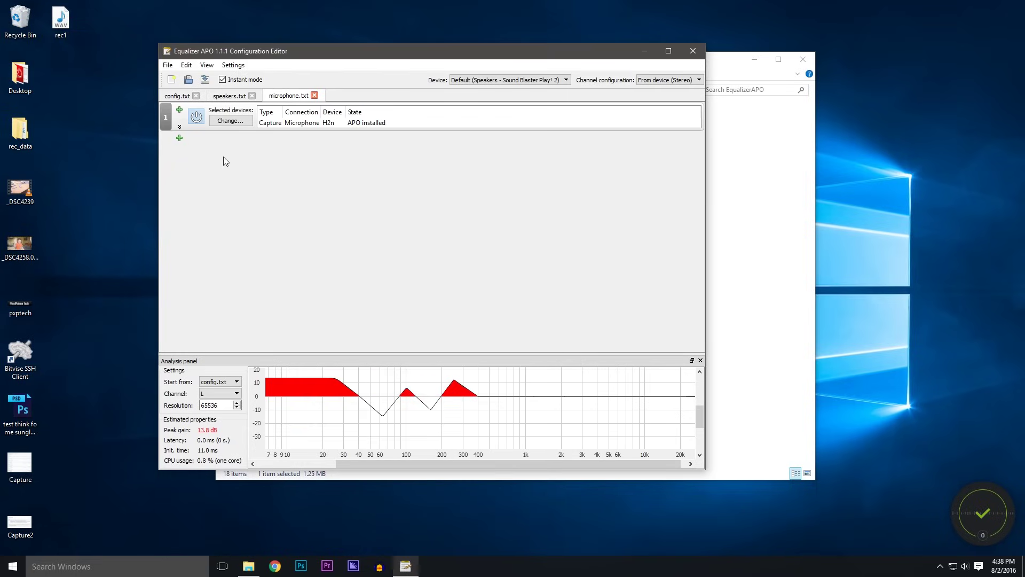
click(180, 139)
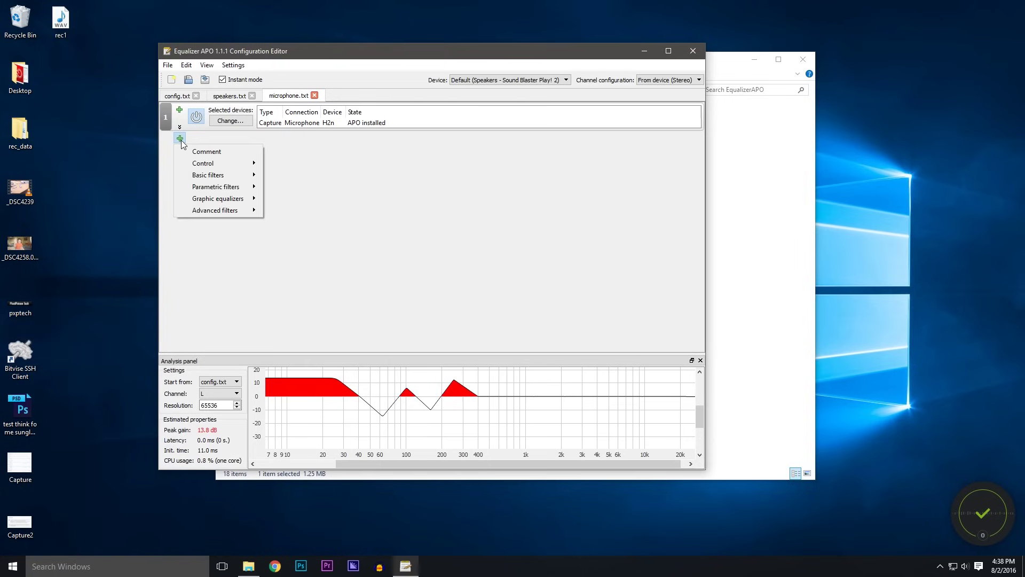
Add a Preamplification filter under the H2n device entry and set its gain to 0.00 dB
mouse_move(231, 178)
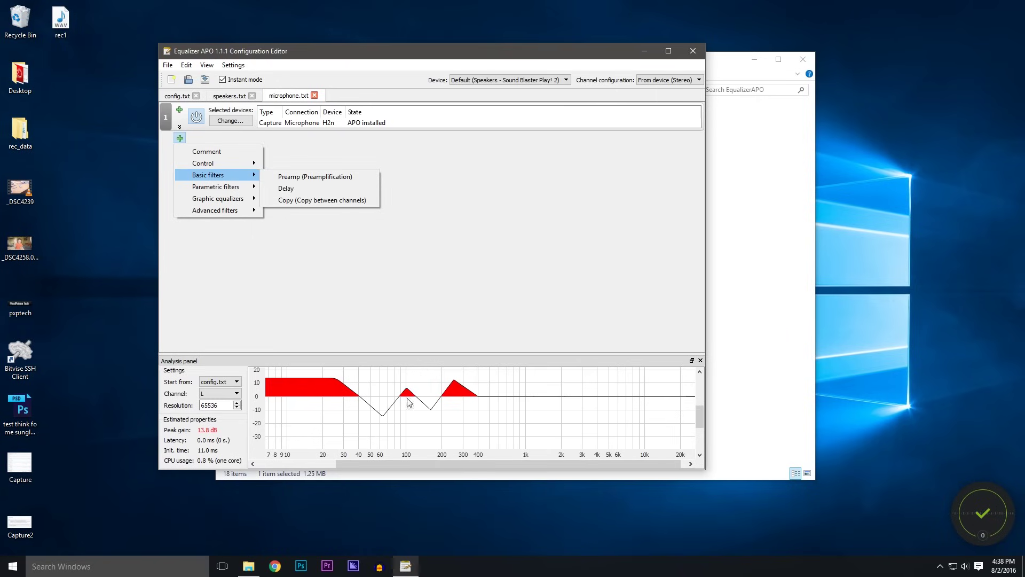
click(292, 179)
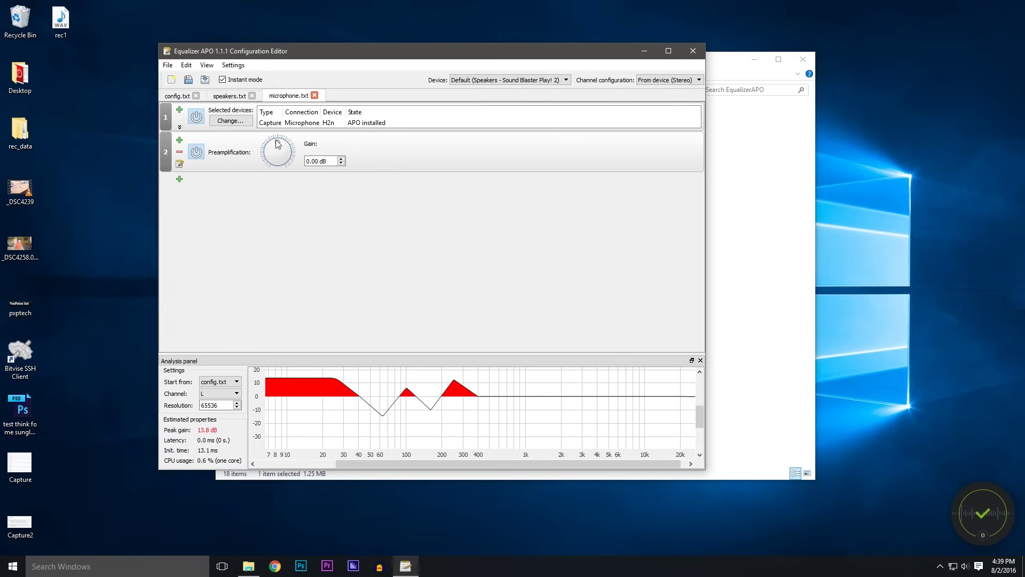
mouse_move(278, 145)
mouse_down()
mouse_move(238, 162)
mouse_move(235, 179)
mouse_move(248, 184)
mouse_move(271, 159)
mouse_move(278, 125)
mouse_up()
drag(278, 146, 376, 87)
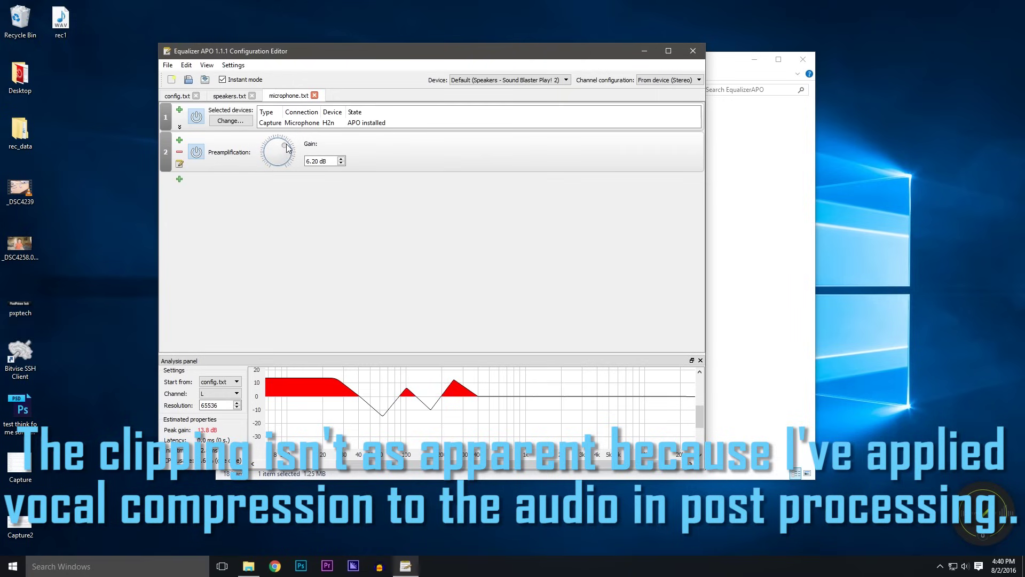
scroll(320, 161, up, 1)
text(0)
key(Return)
click(284, 217)
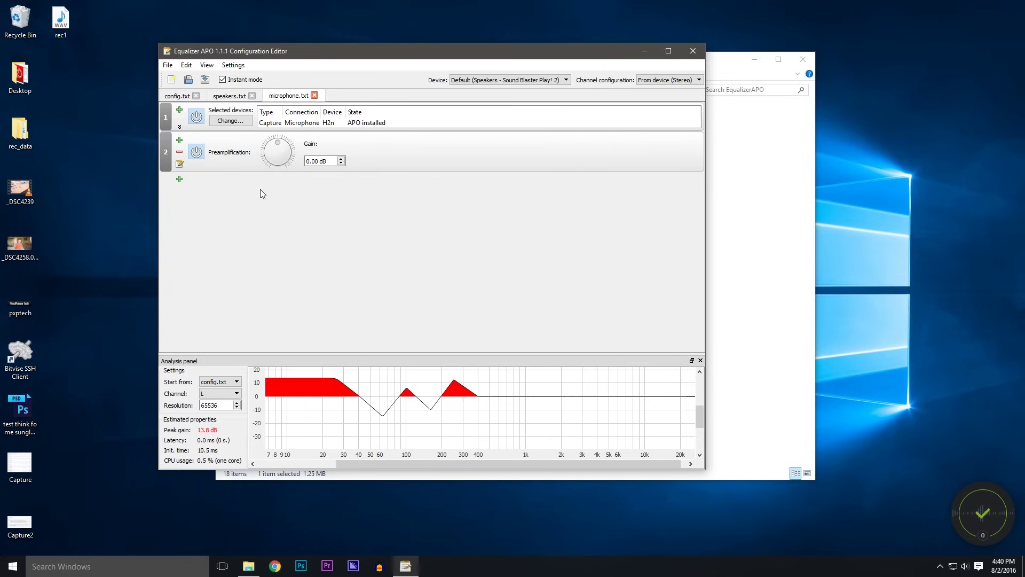
click(179, 179)
mouse_move(218, 229)
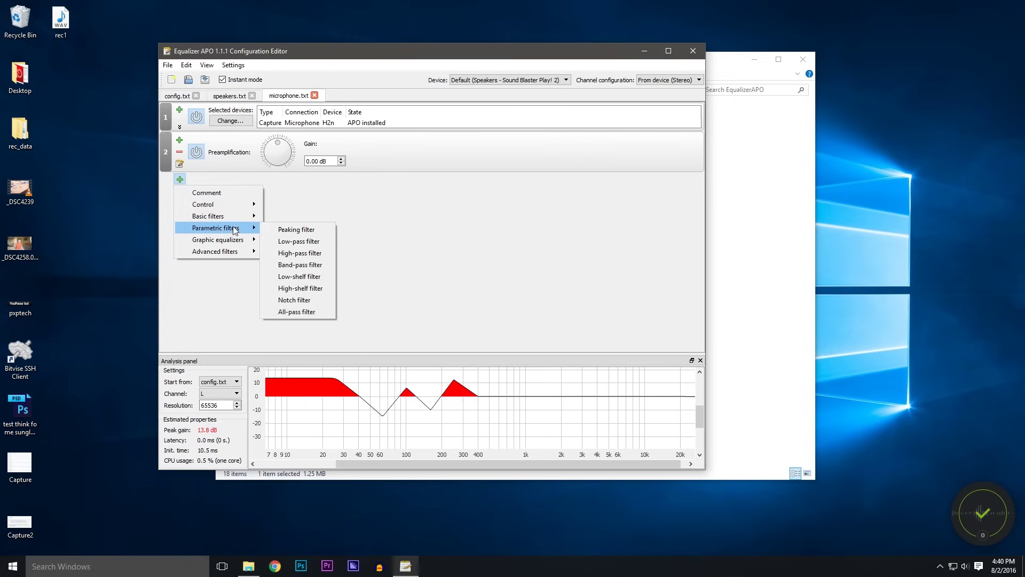
click(298, 253)
click(180, 190)
click(180, 179)
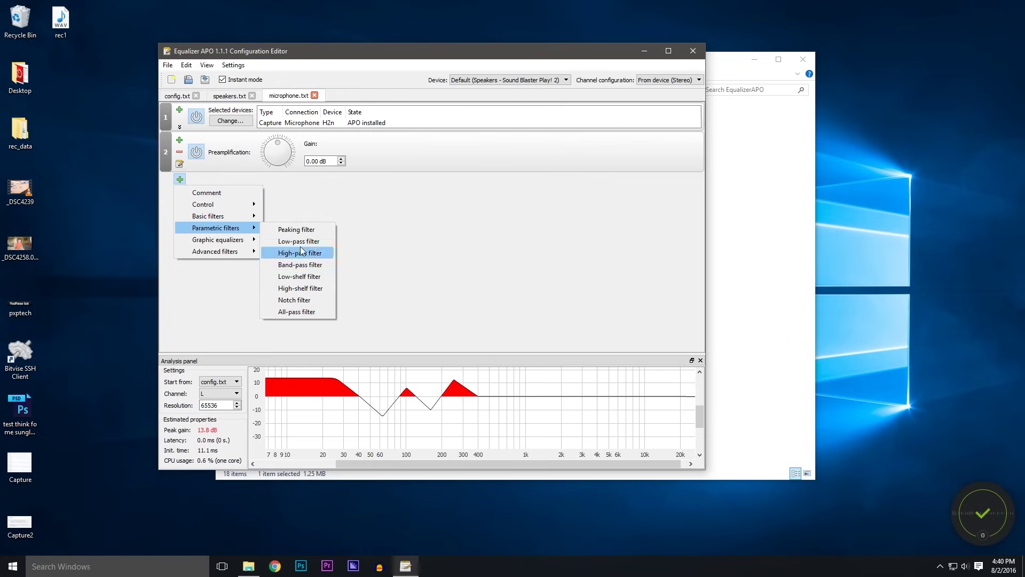
click(400, 257)
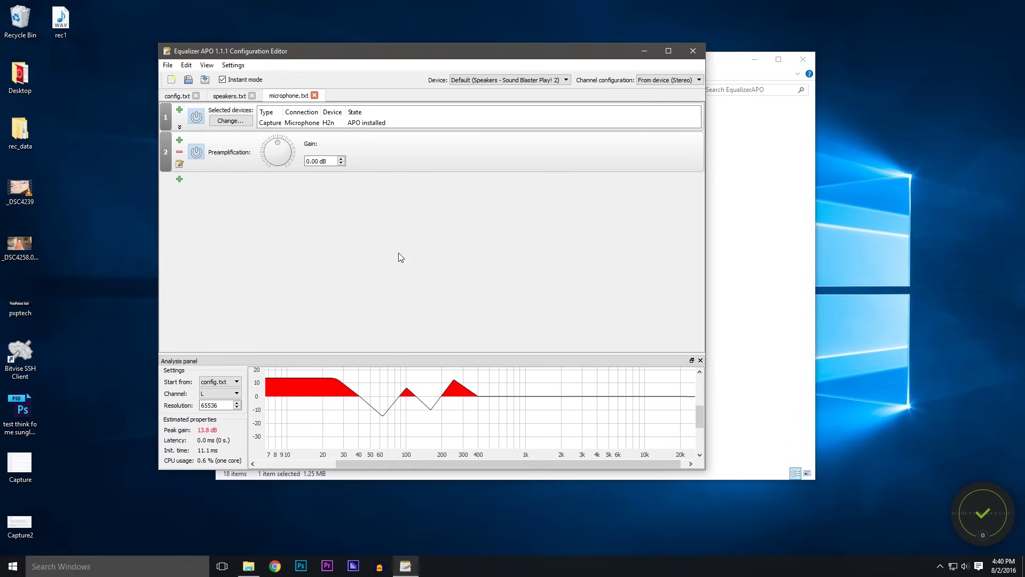
Move the editor window right and down to uncover more of the EqualizerAPO folder
drag(420, 53, 465, 113)
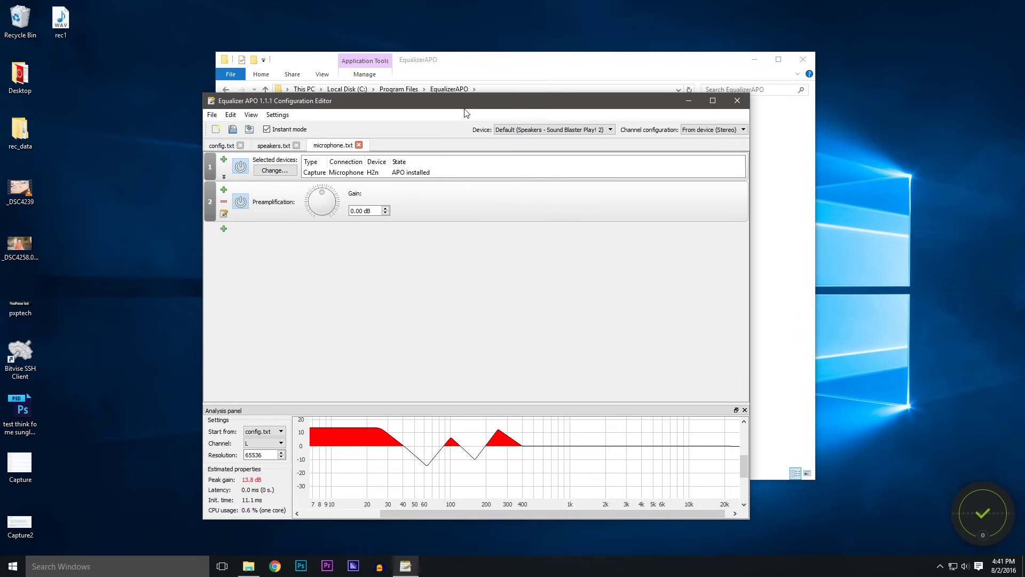
drag(464, 111, 493, 105)
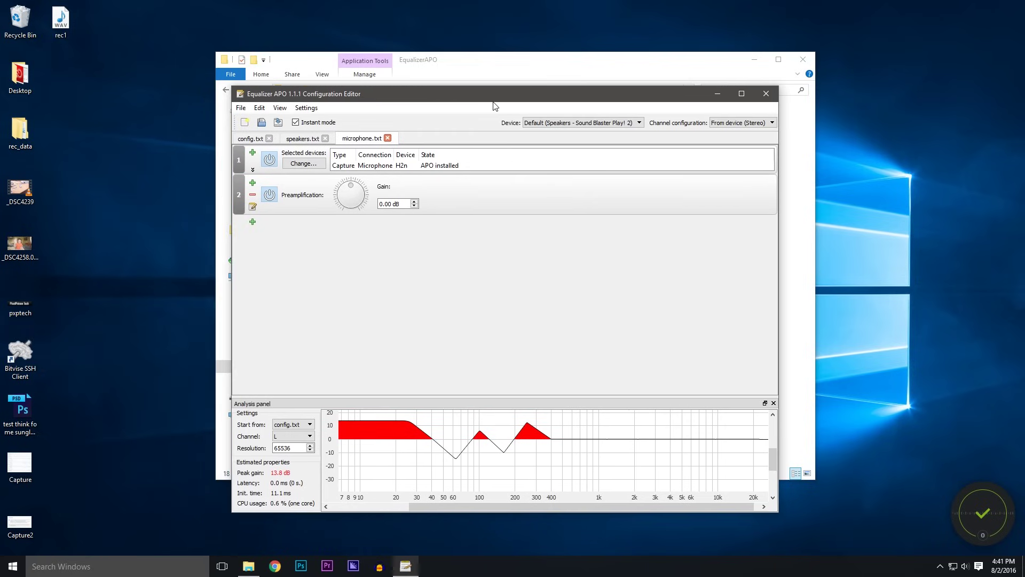